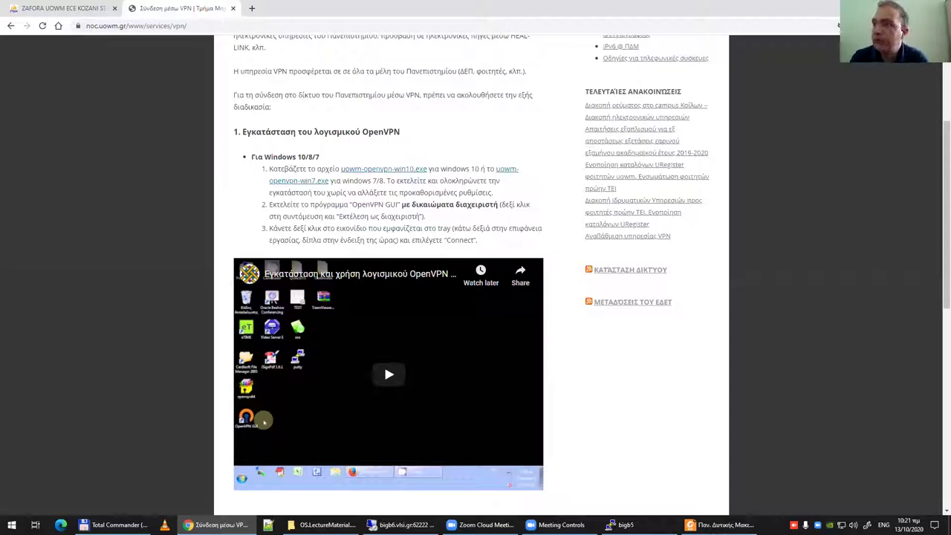
In a new tab, load arch.ece.uowm.gr and go to Lab iTools > Laboratory i-quiz
click(251, 11)
click(58, 26)
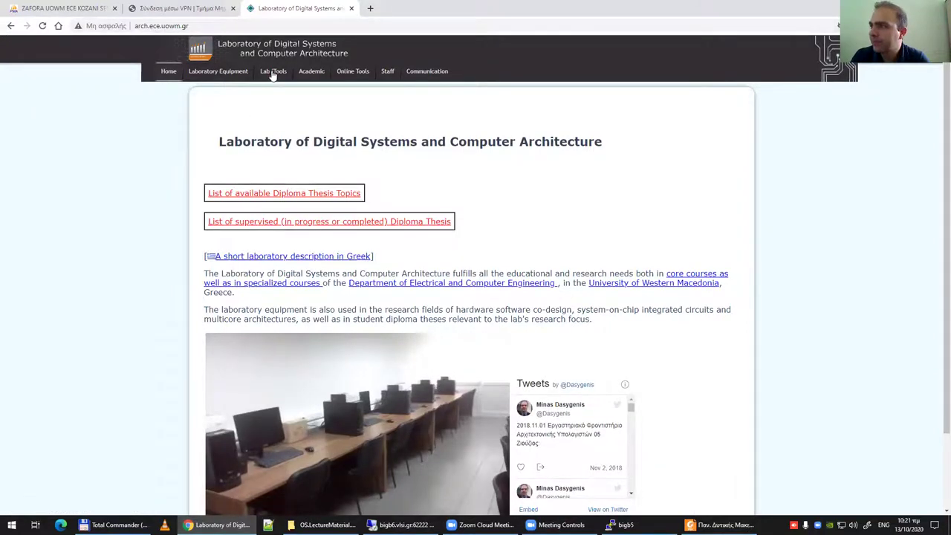
mouse_move(275, 75)
click(292, 100)
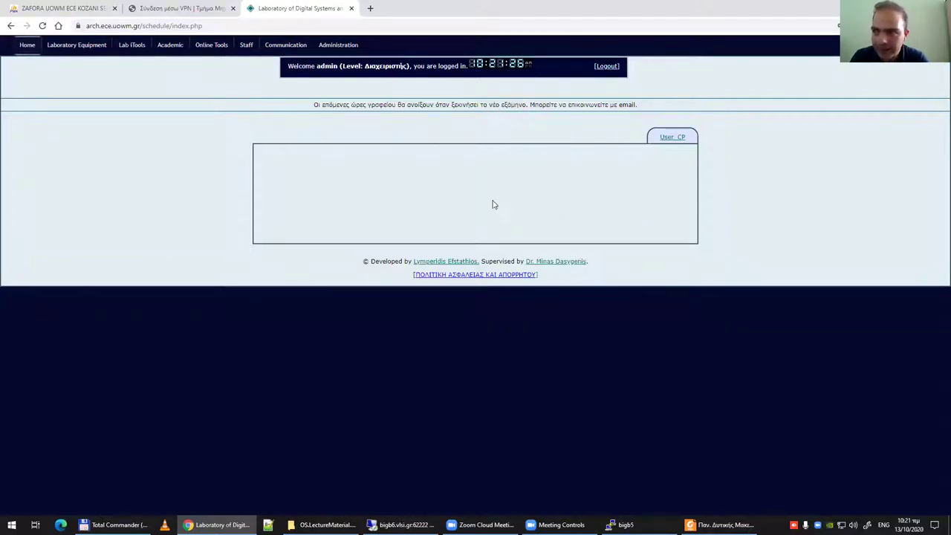
mouse_move(135, 47)
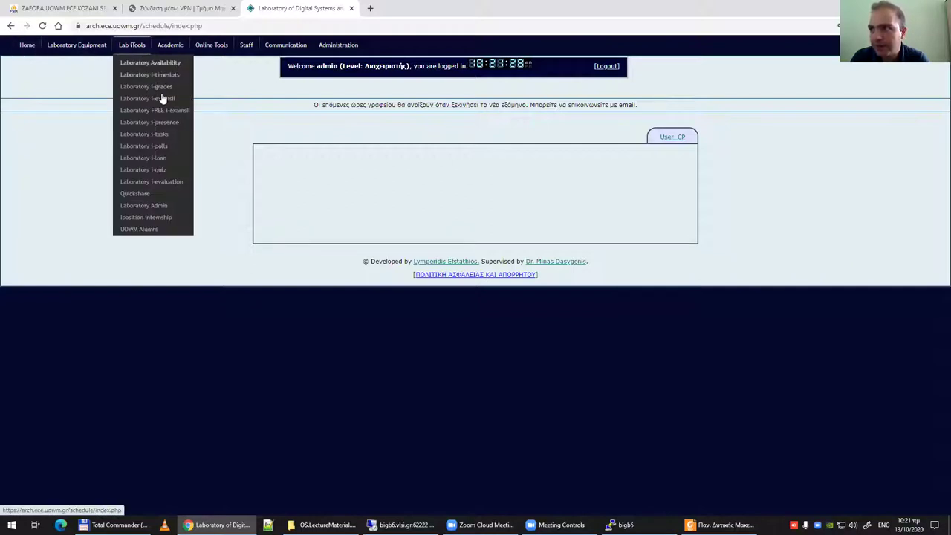
click(158, 173)
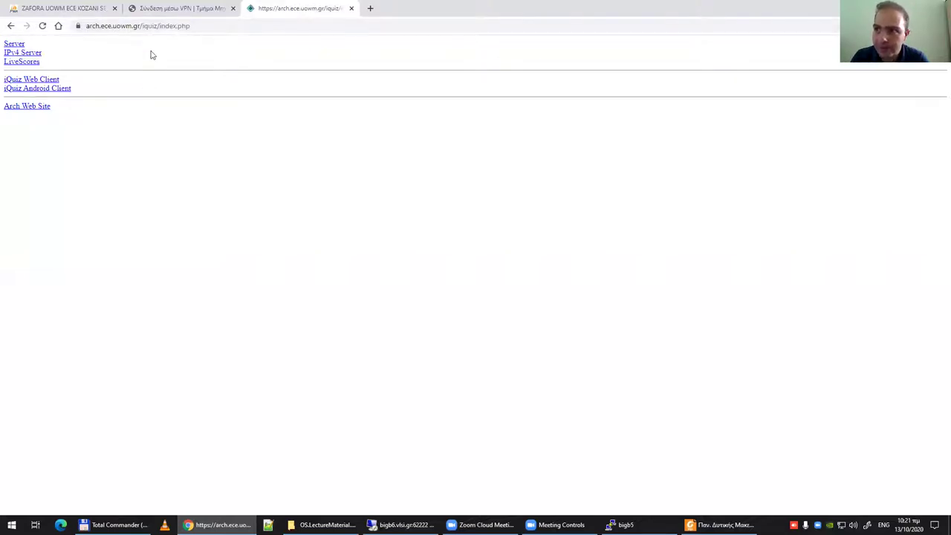
View the iQuiz Web Client page, then close the iQuiz Client tab
click(42, 81)
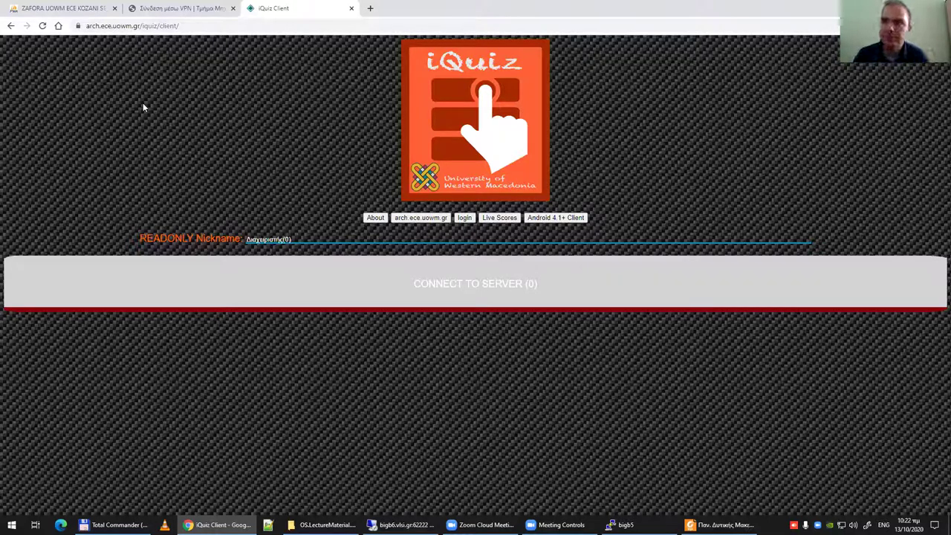
click(352, 8)
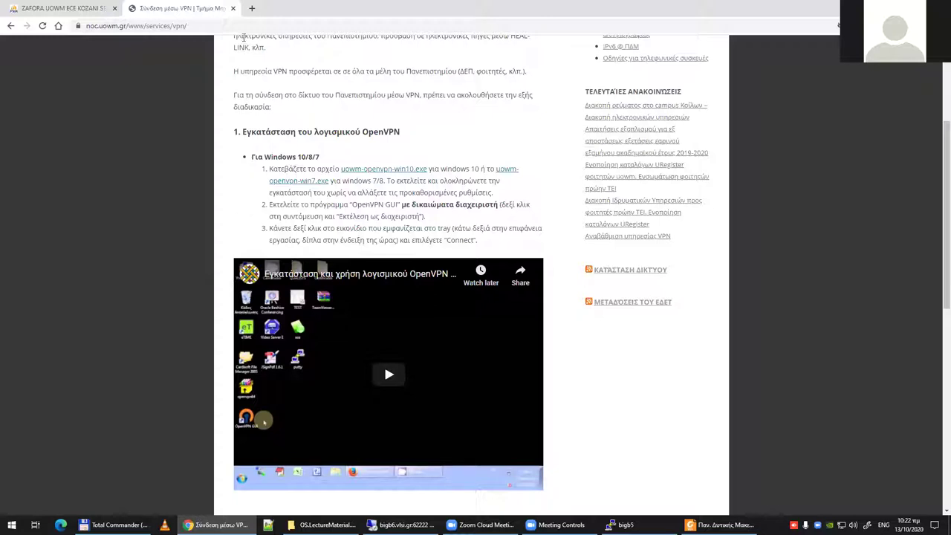
Open a new tab and go from the lab's link menu to its main website
click(252, 9)
click(59, 26)
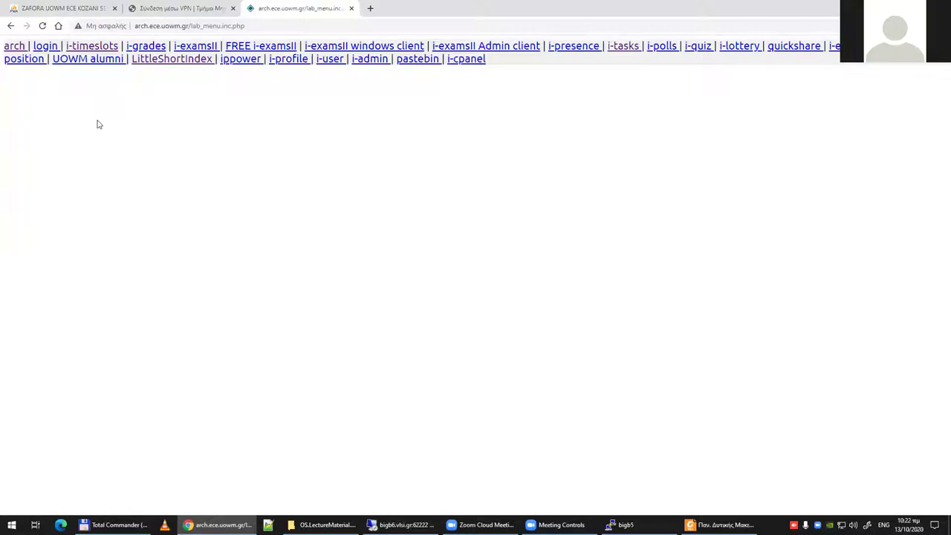
click(17, 49)
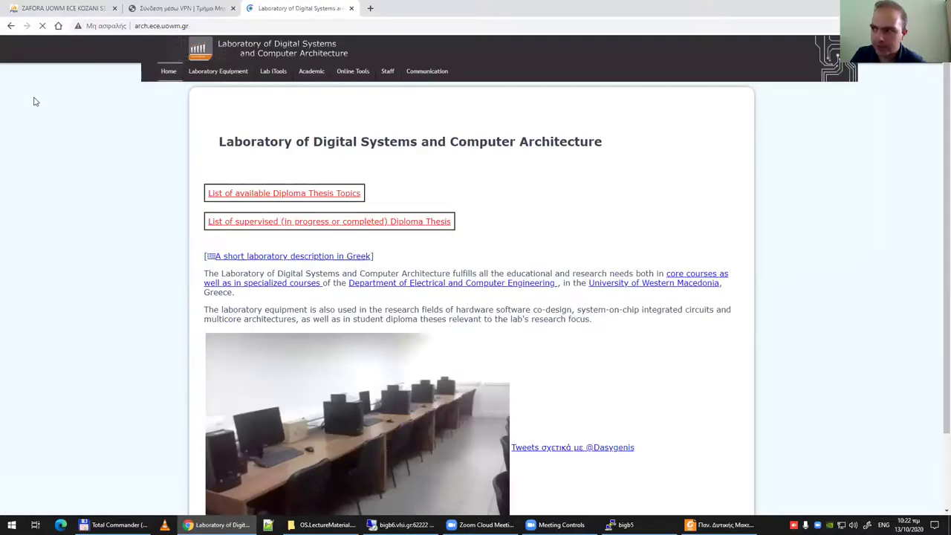
In a new incognito window, load arch.ece.uowm.gr and choose Lab iTools > Laboratory i-timeslots
mouse_move(272, 78)
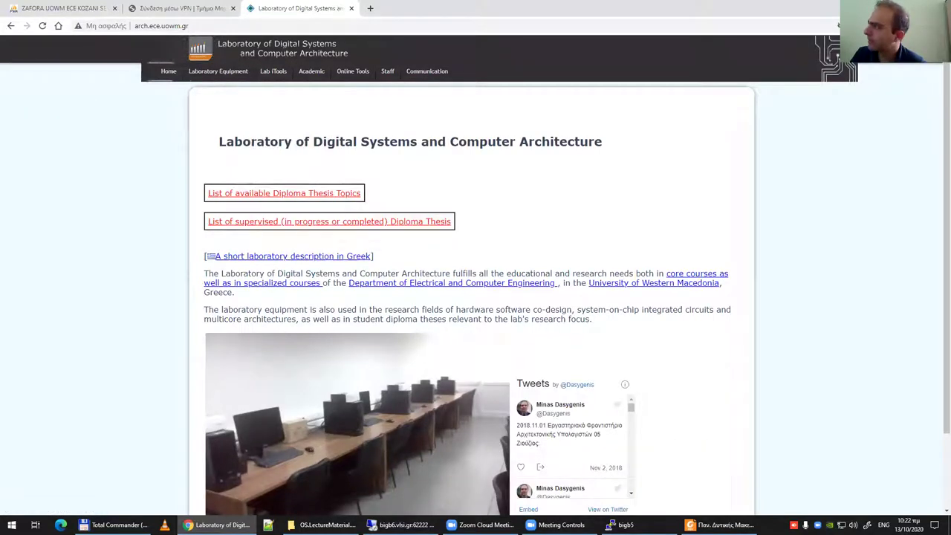
click(940, 25)
click(846, 64)
text(arch.ece.uowm.gr/iex)
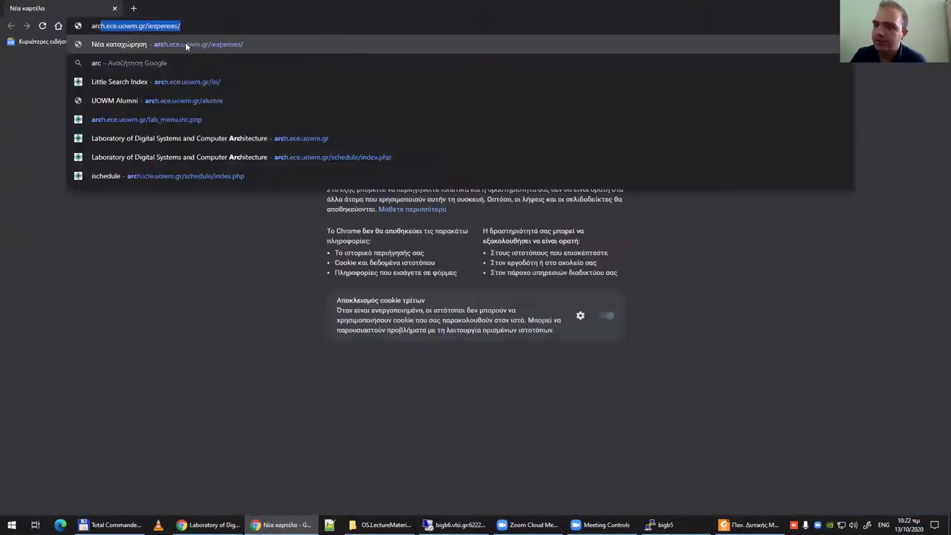
key(BackSpace)
key(BackSpace)
key(BackSpace)
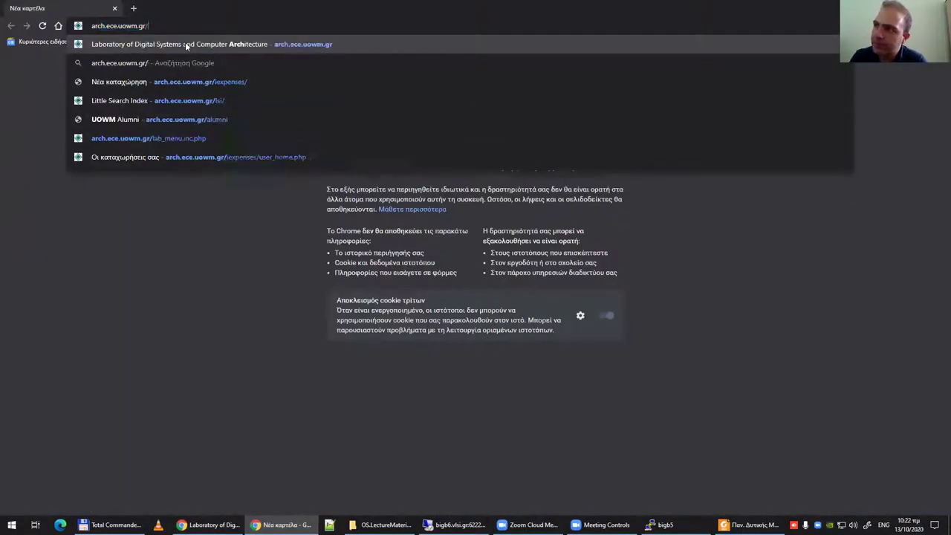
key(Return)
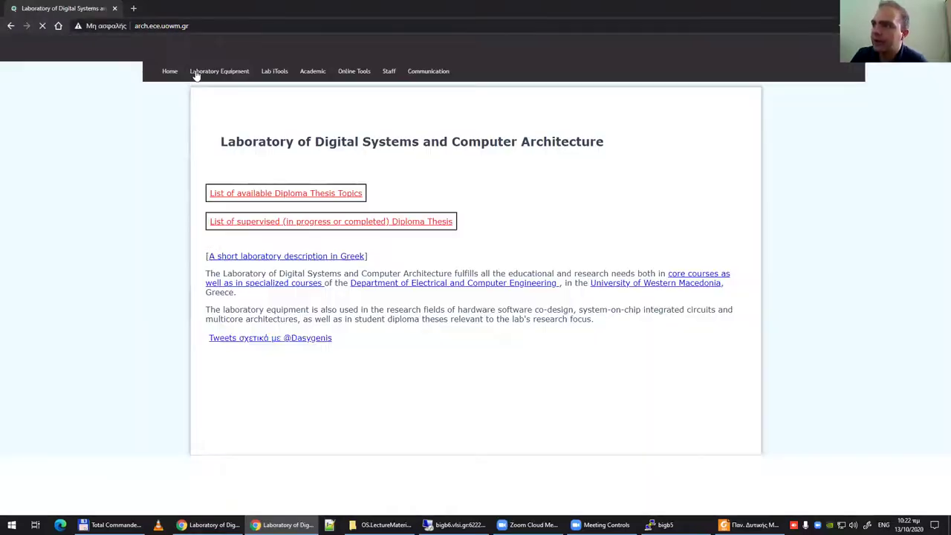
mouse_move(274, 72)
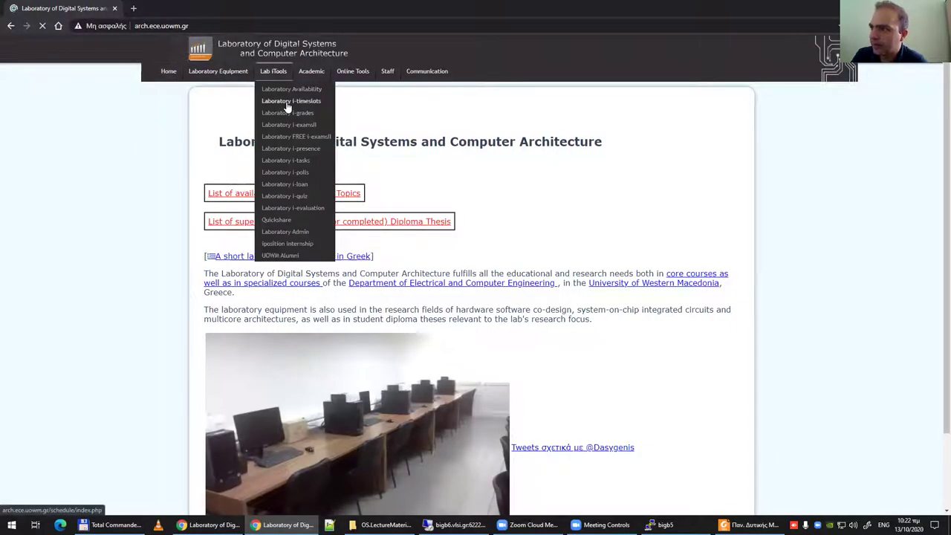
click(287, 103)
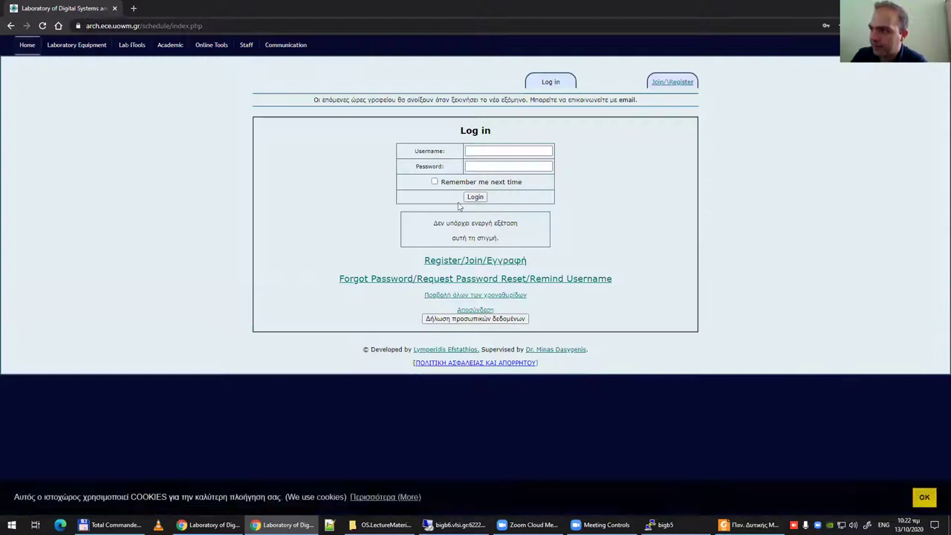
click(466, 261)
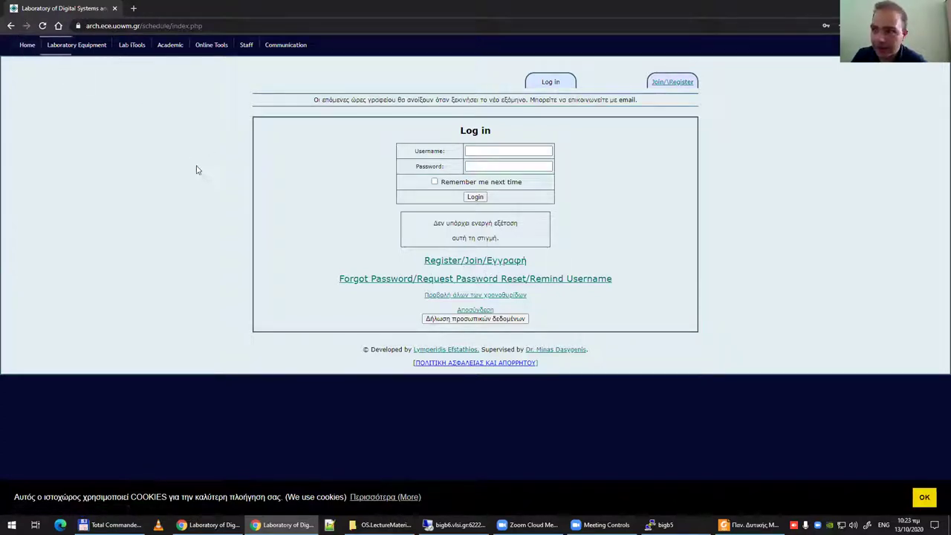
click(491, 150)
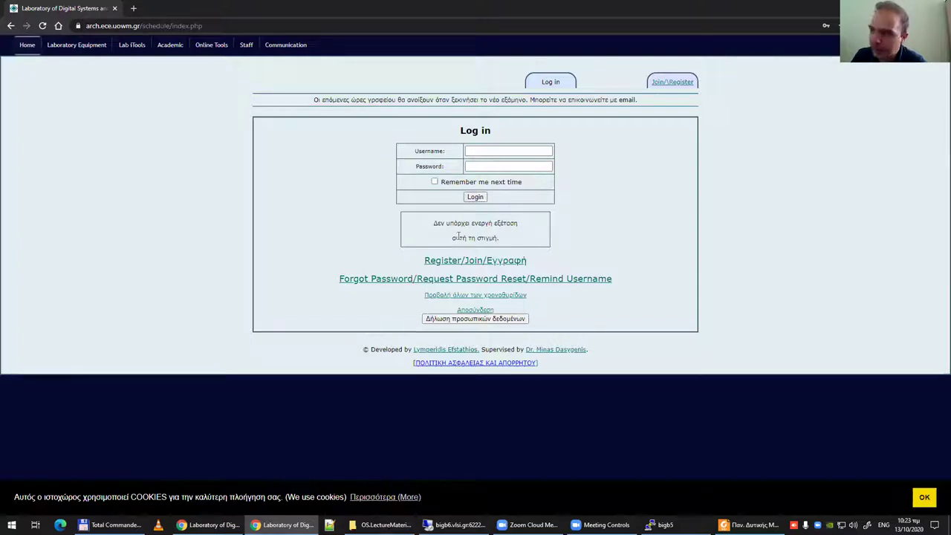
click(458, 263)
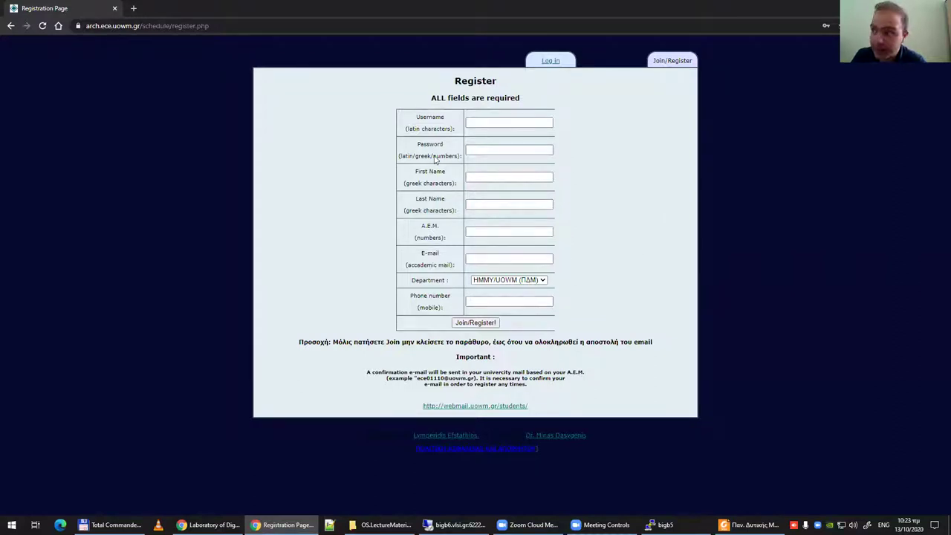
click(132, 25)
click(132, 25)
drag(162, 25, 86, 26)
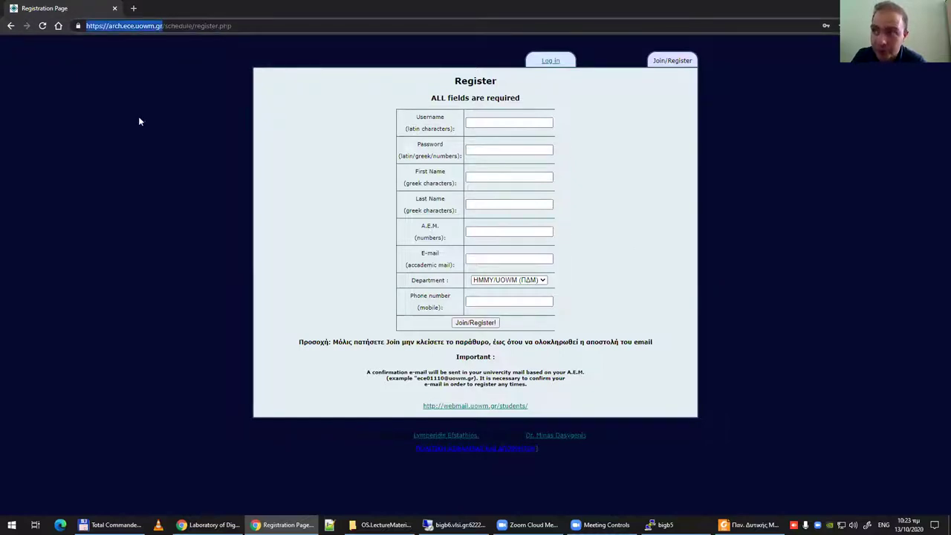
click(11, 26)
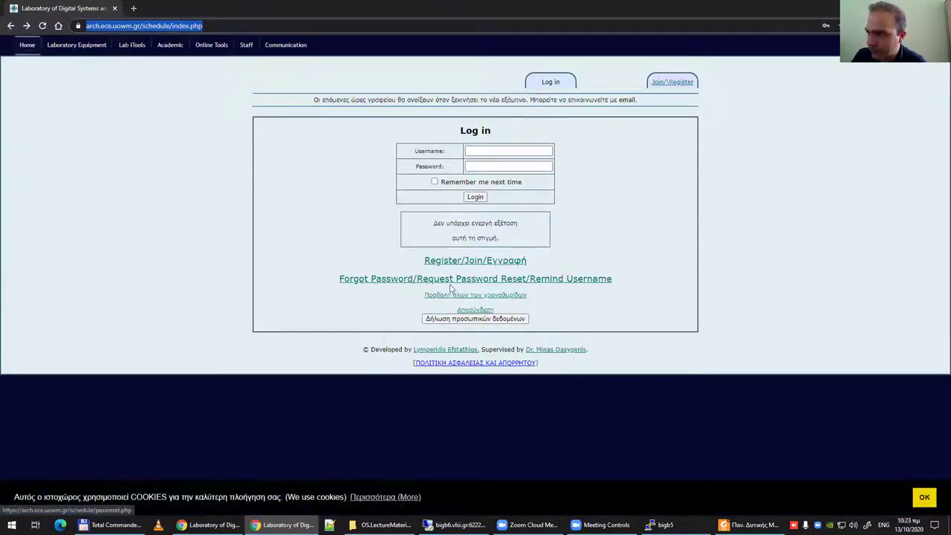
View the Forgot Password page, return to the log-in page, and accept the cookie notice
click(562, 280)
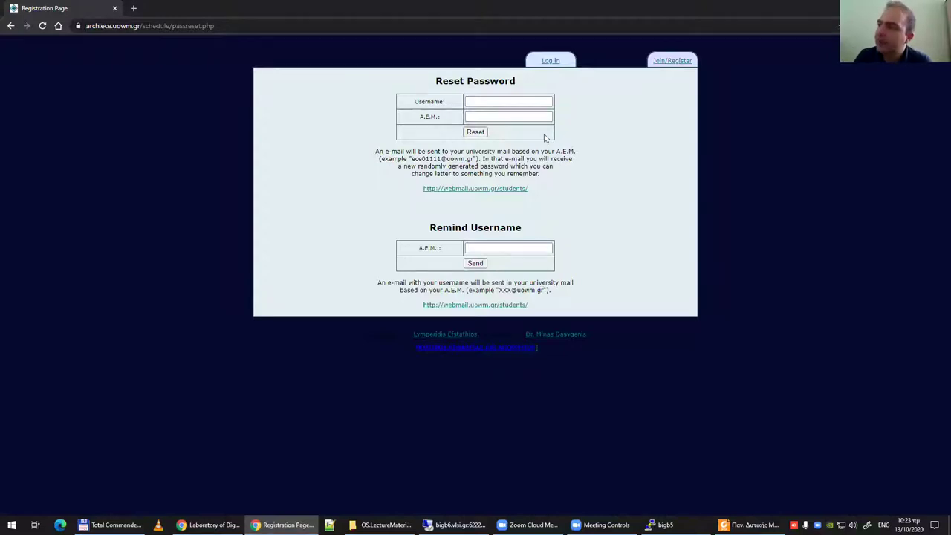
click(12, 28)
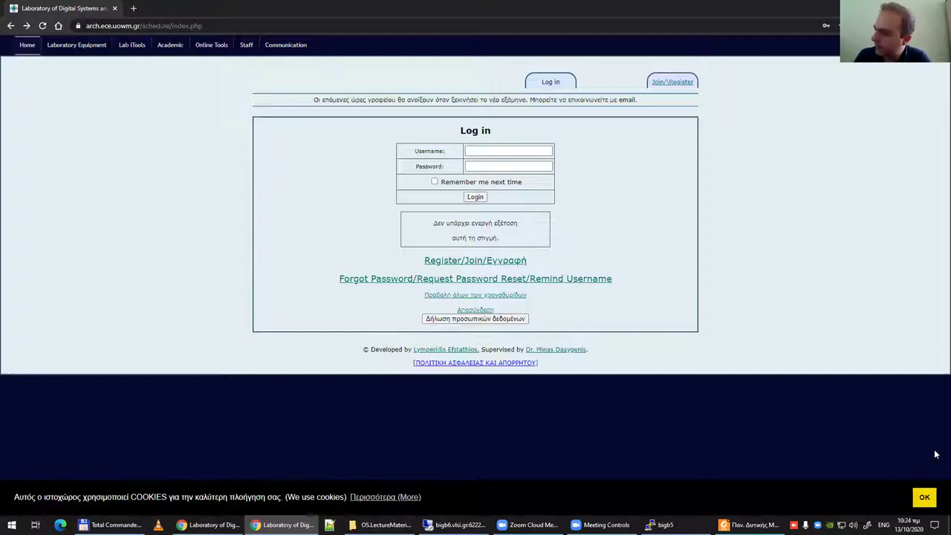
click(925, 496)
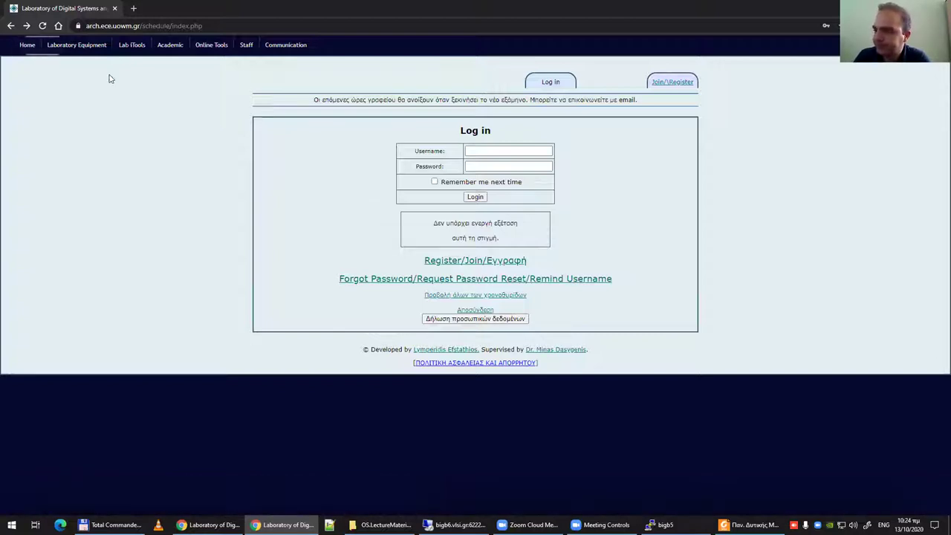
Close the incognito window and the lab website tab (Ctrl+W), back to the VPN page's top
click(114, 8)
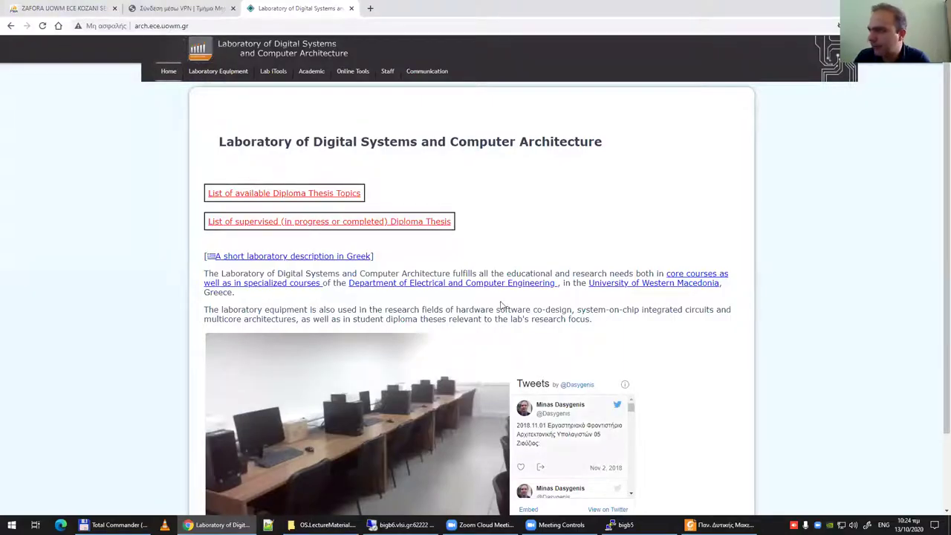
key(ctrl+w)
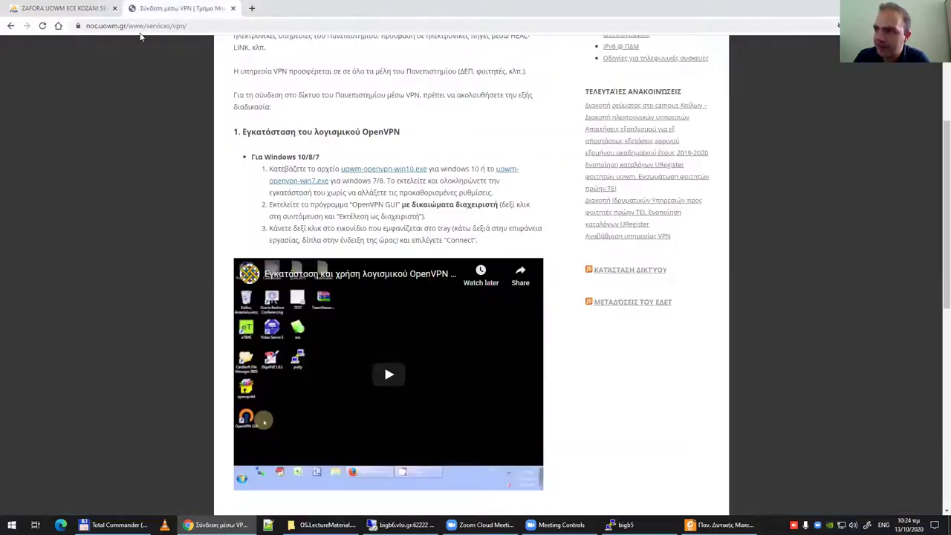
scroll(331, 183, down, 3)
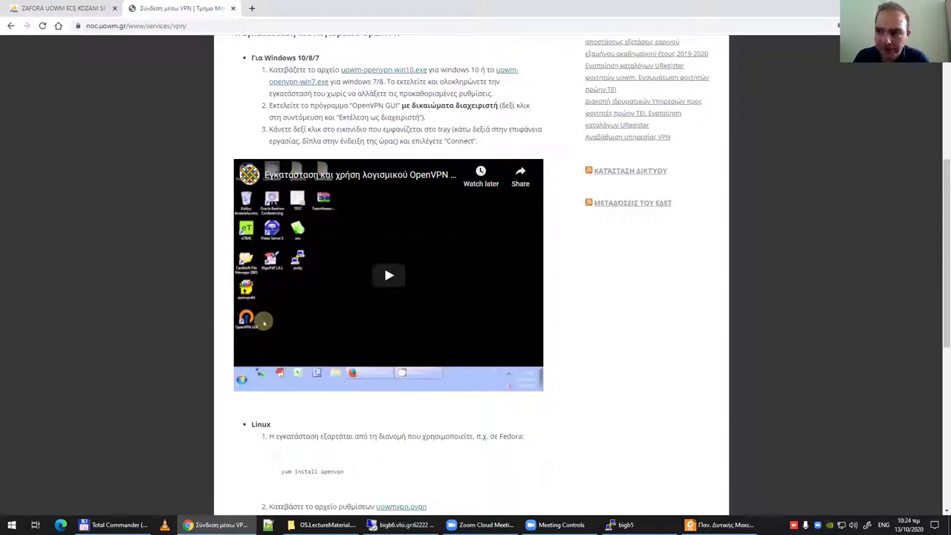
scroll(332, 185, up, 1)
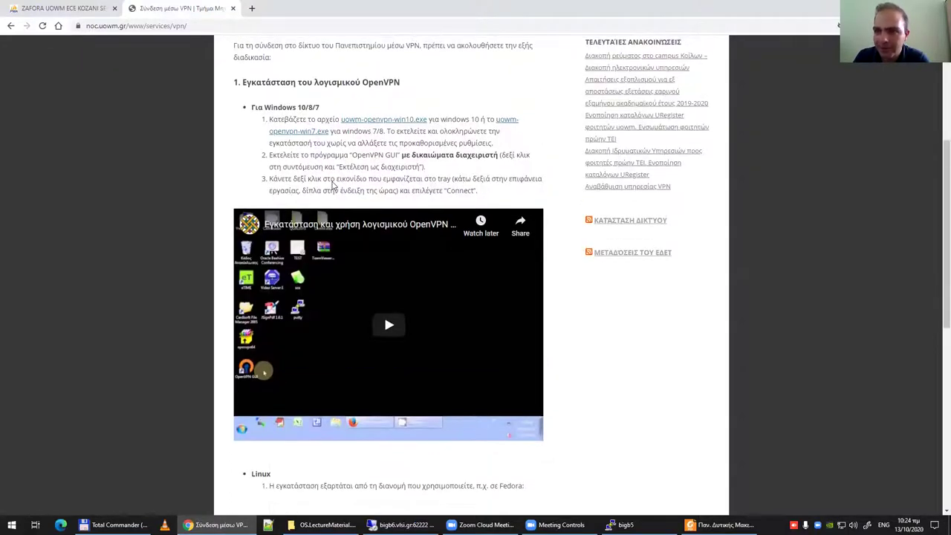
scroll(333, 186, up, 4)
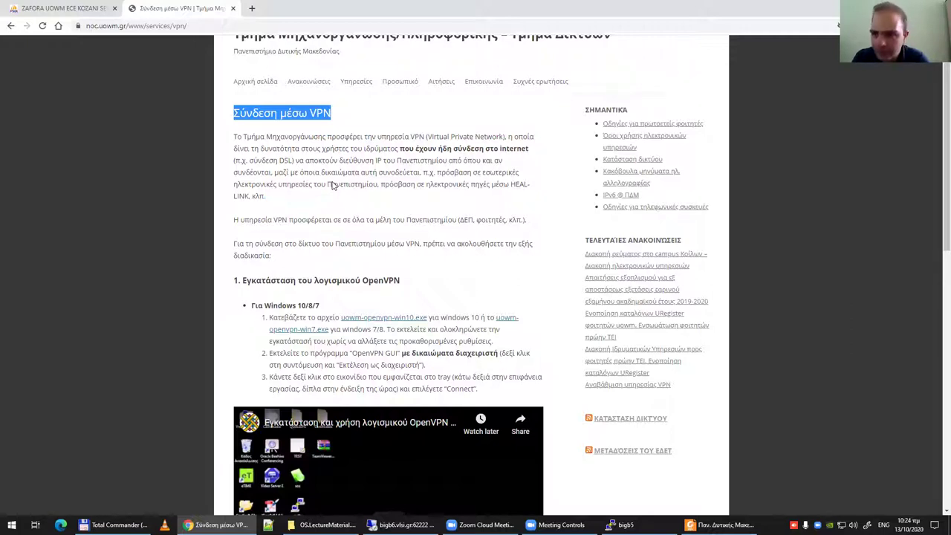
Close the VPN guide tab and scroll the ZAFORA page down to Useful Programs
click(232, 9)
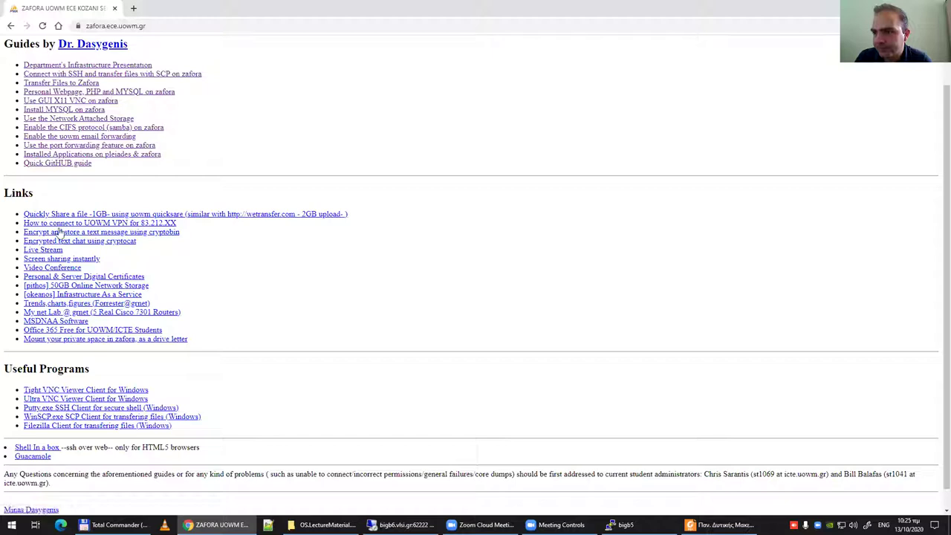
scroll(72, 353, down, 1)
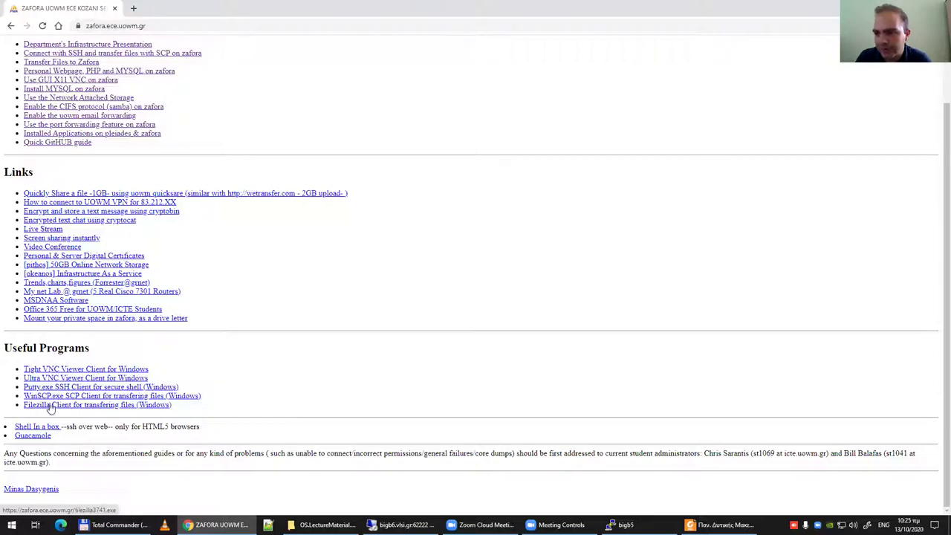
Open Shell In a box and log in to zafora with the account username and password
click(22, 429)
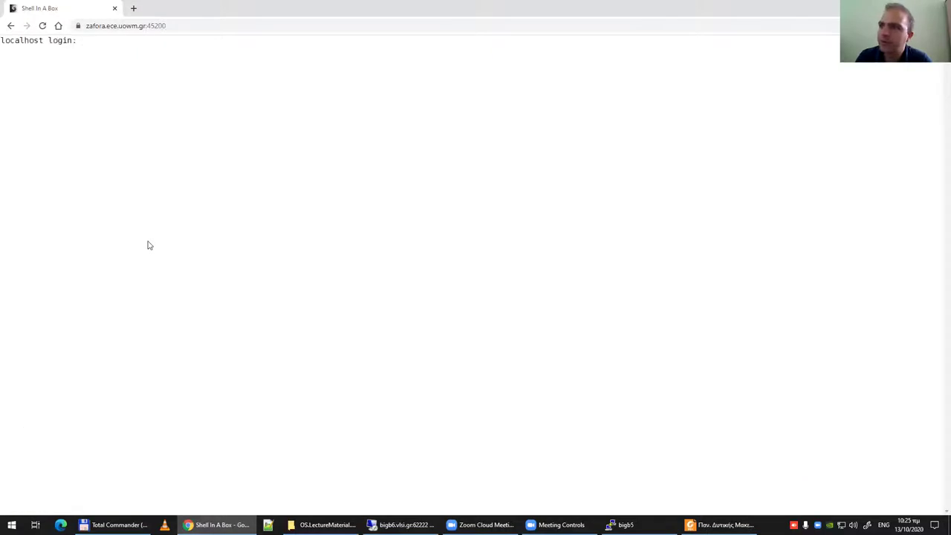
text(mdasygenis)
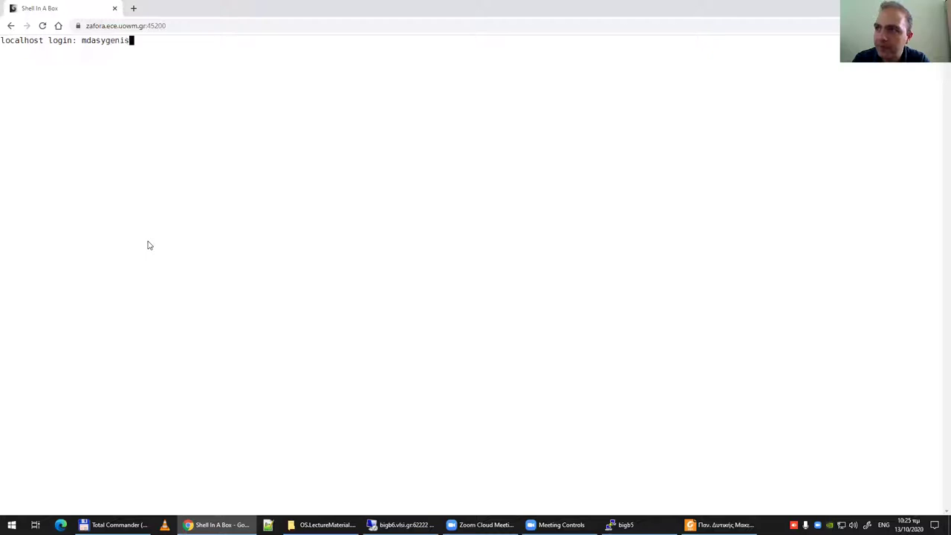
key(Return)
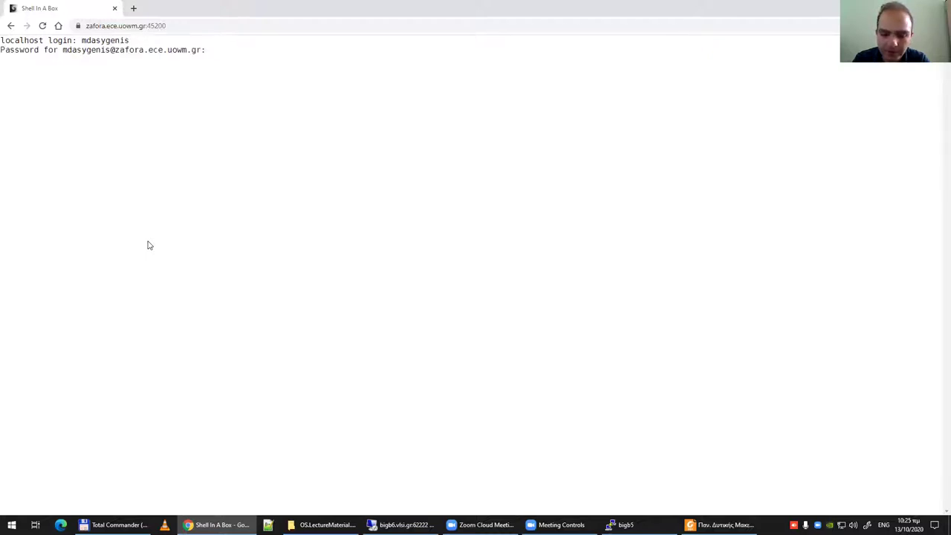
key(Return)
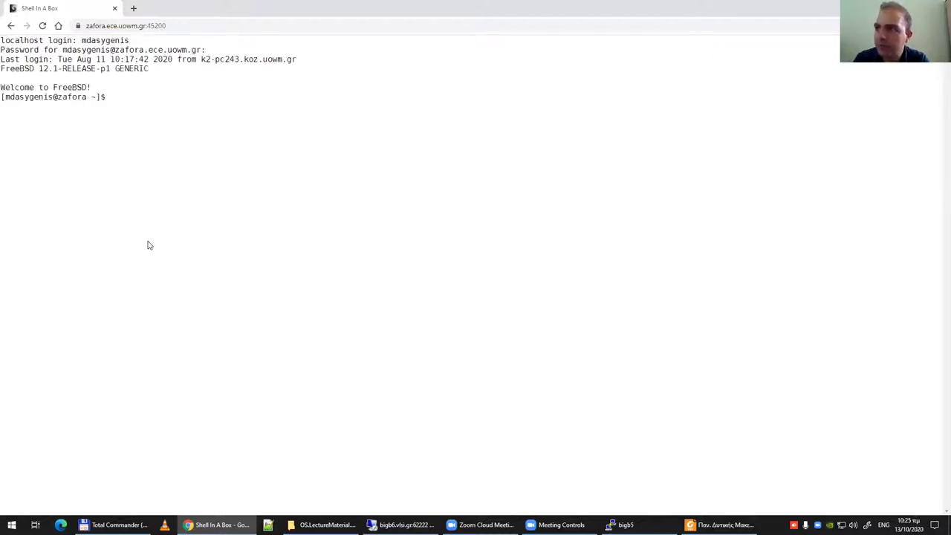
key(Return)
key(Return)
key(Return)
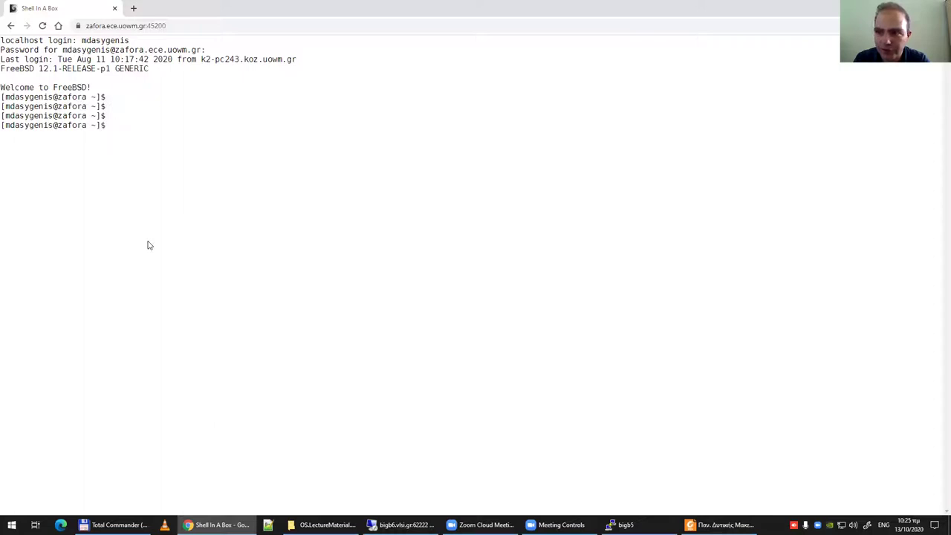
Run finger to list logged-in users and highlight the guestuser login line
text(ls -l)
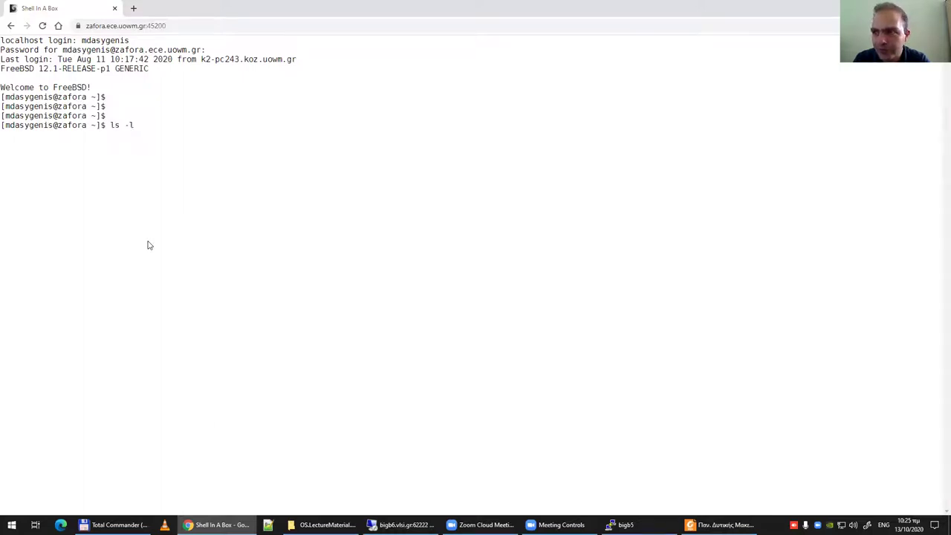
key(ctrl+u)
text(finger)
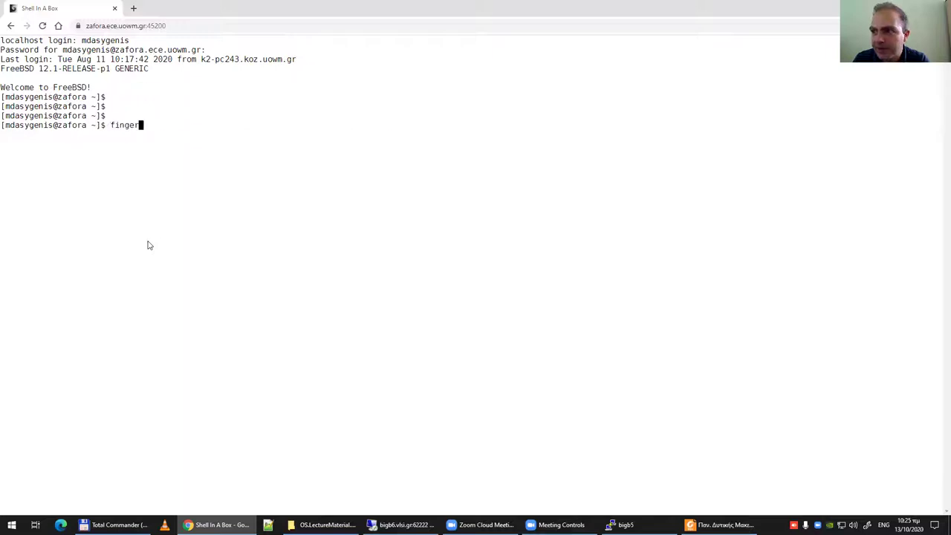
key(Return)
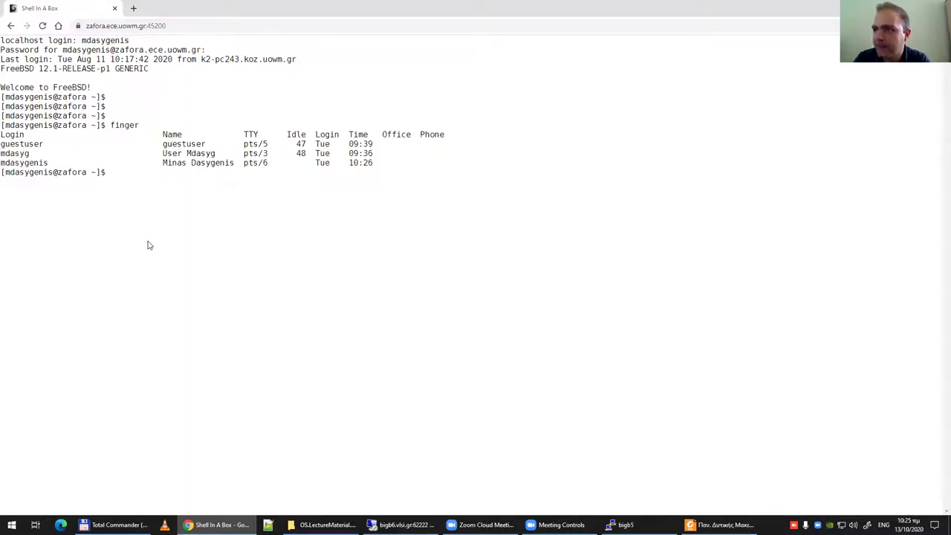
drag(24, 142, 156, 143)
click(158, 201)
click(158, 200)
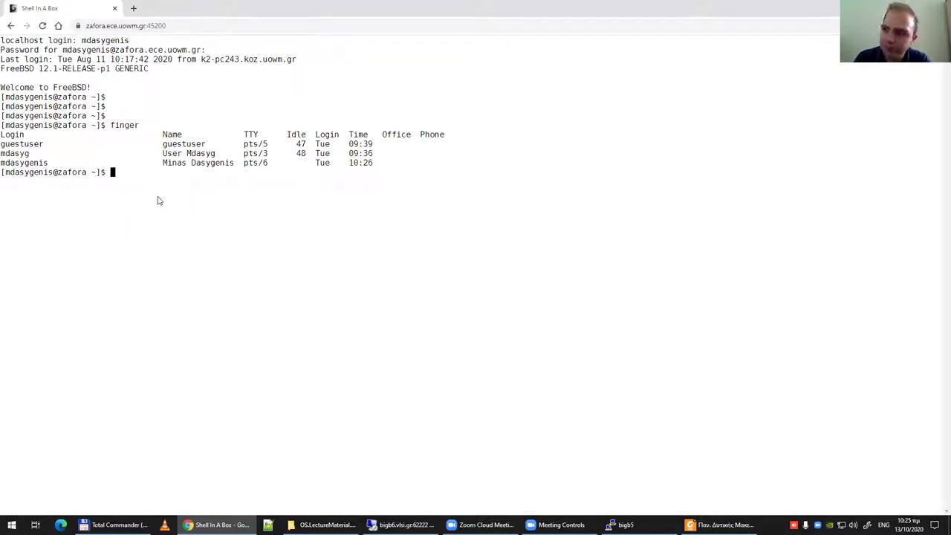
Clear the terminal and run df -h /mnt/nas/, highlighting the 953G free space
text(clear)
key(Return)
text(df -h )
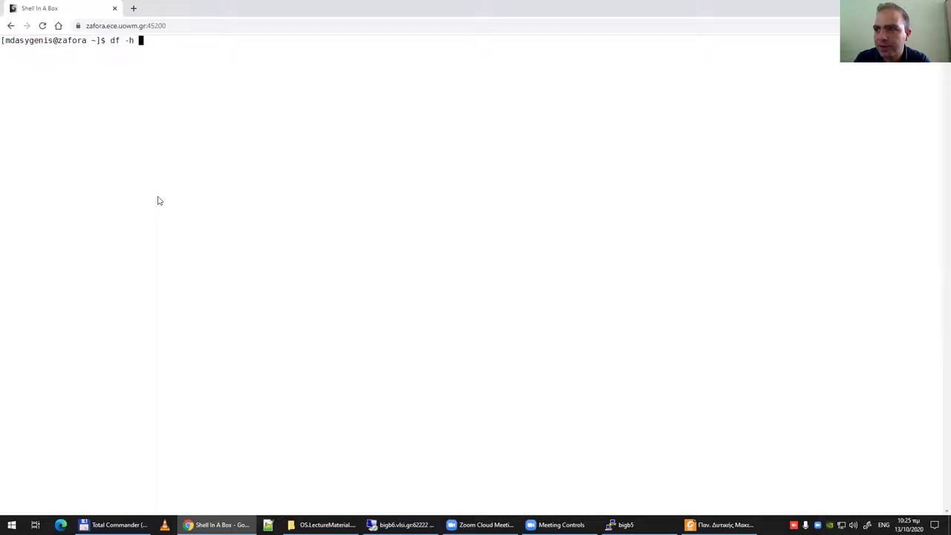
text(/mnt/nas/)
key(Return)
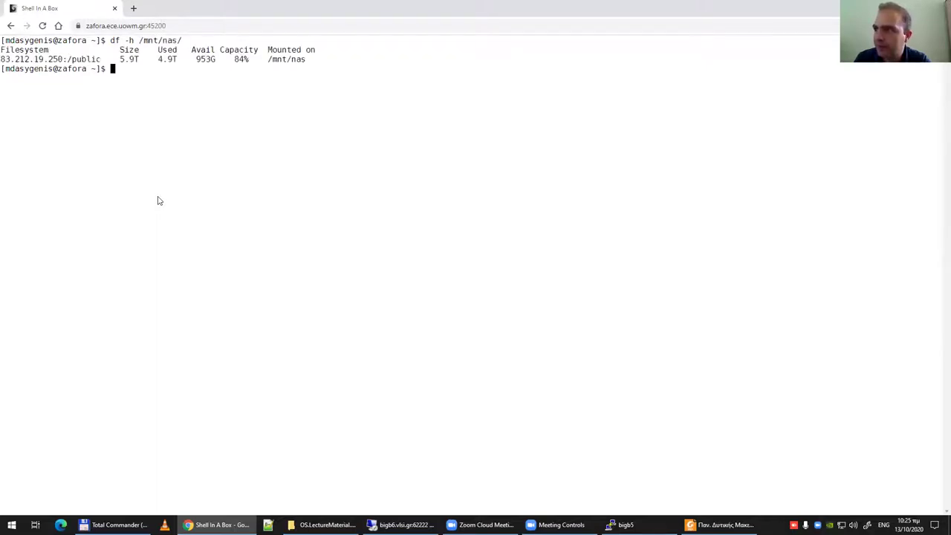
double_click(205, 59)
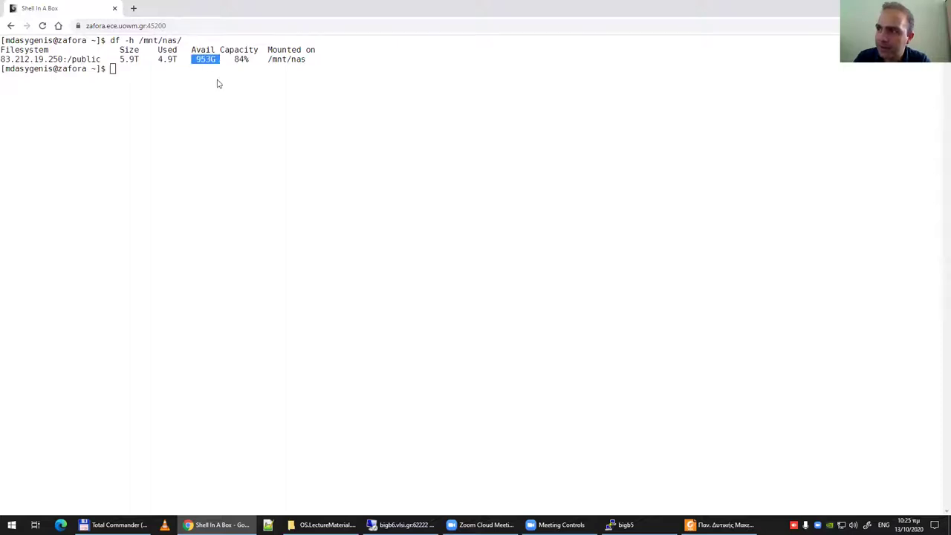
click(216, 93)
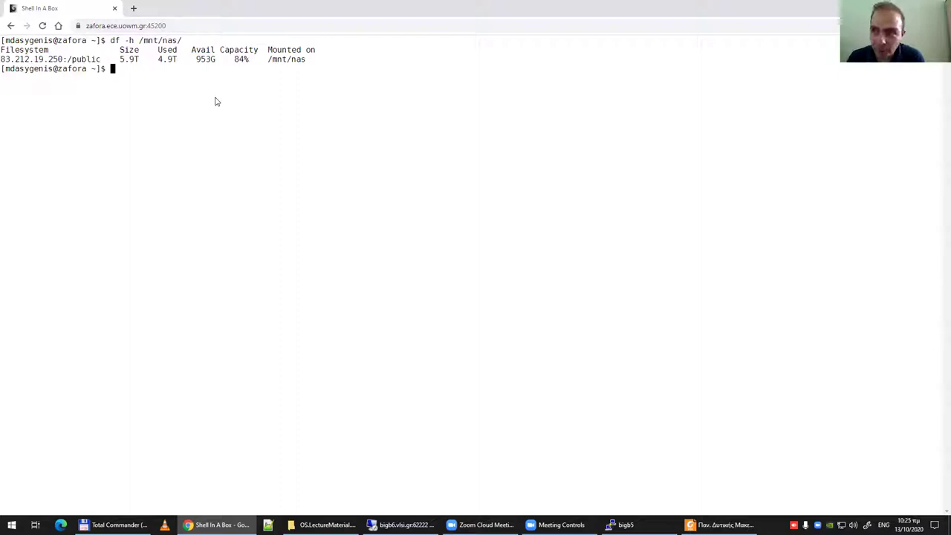
text(exit)
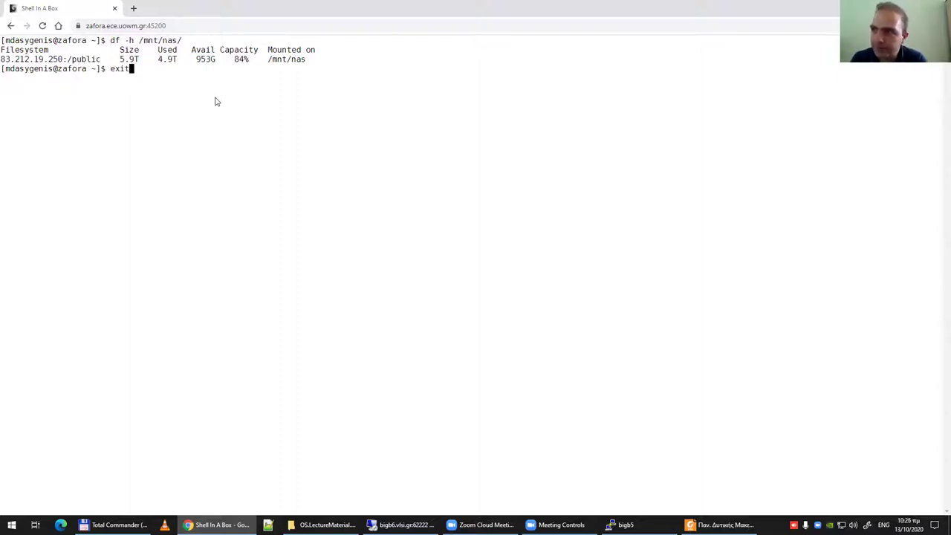
Check the site's connection security info, then run exit to end the zafora shell session
click(77, 26)
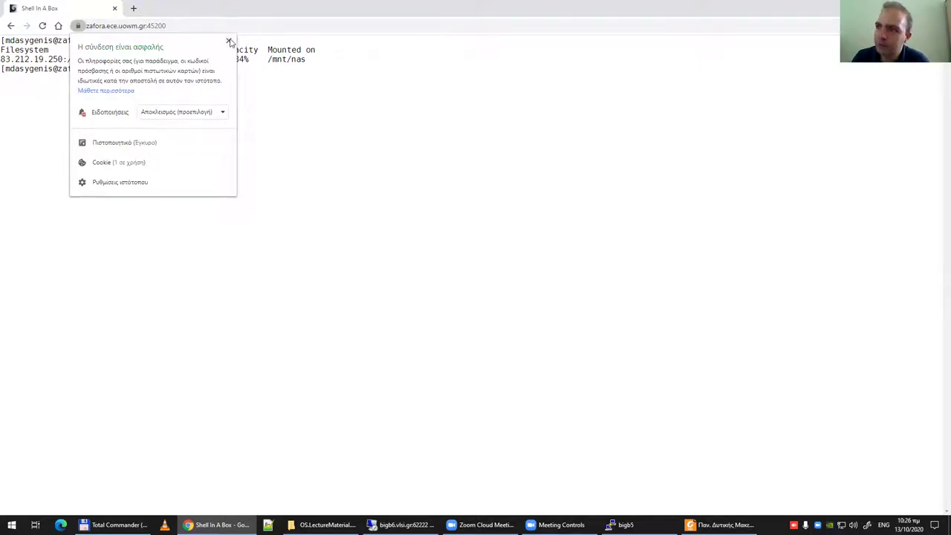
click(229, 40)
text(exit)
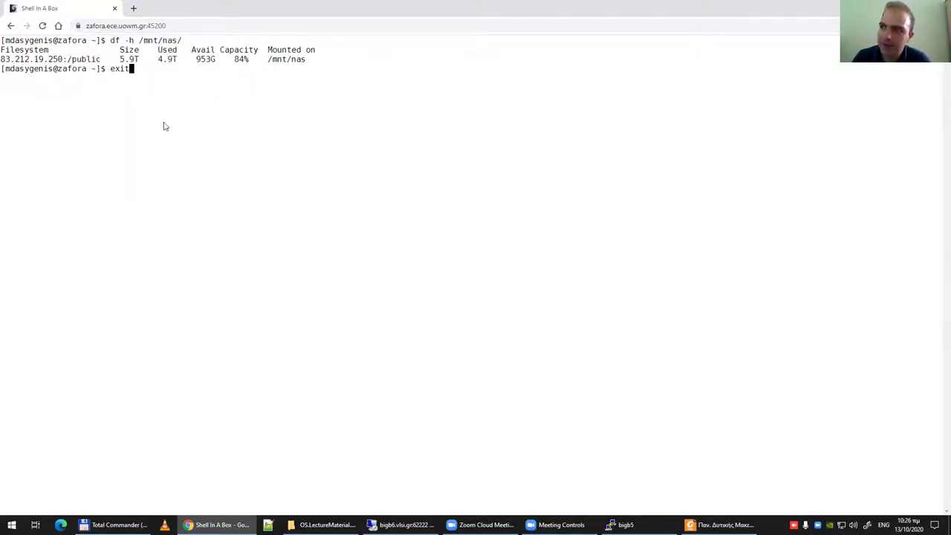
key(Return)
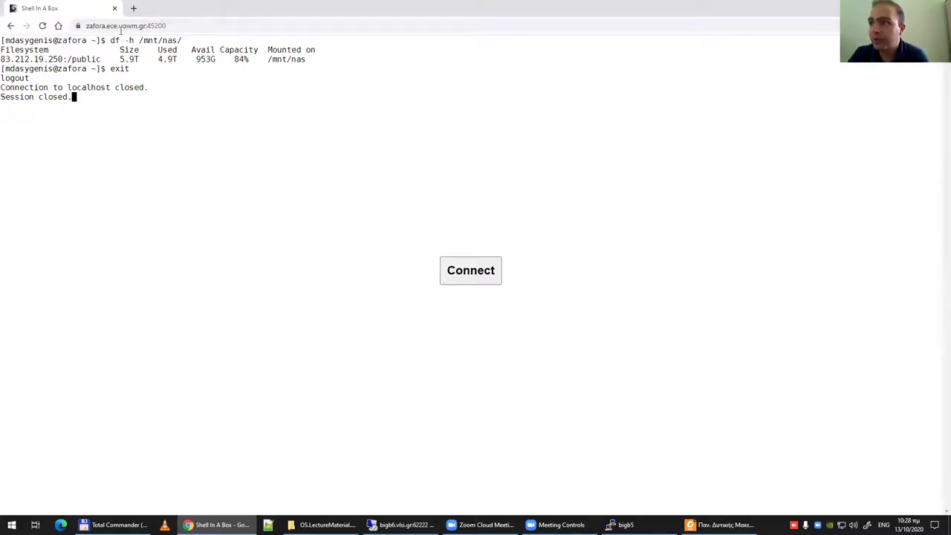
Load arch.ece.uowm.gr and open its Courses page
click(119, 25)
text(arch.ece.uowm.gr/iexp)
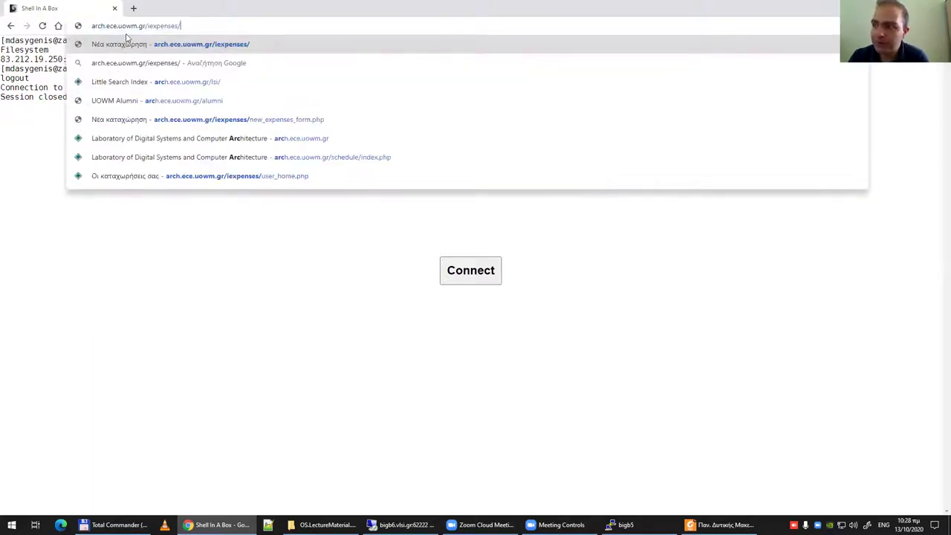
key(BackSpace)
key(BackSpace)
key(BackSpace)
key(BackSpace)
key(Return)
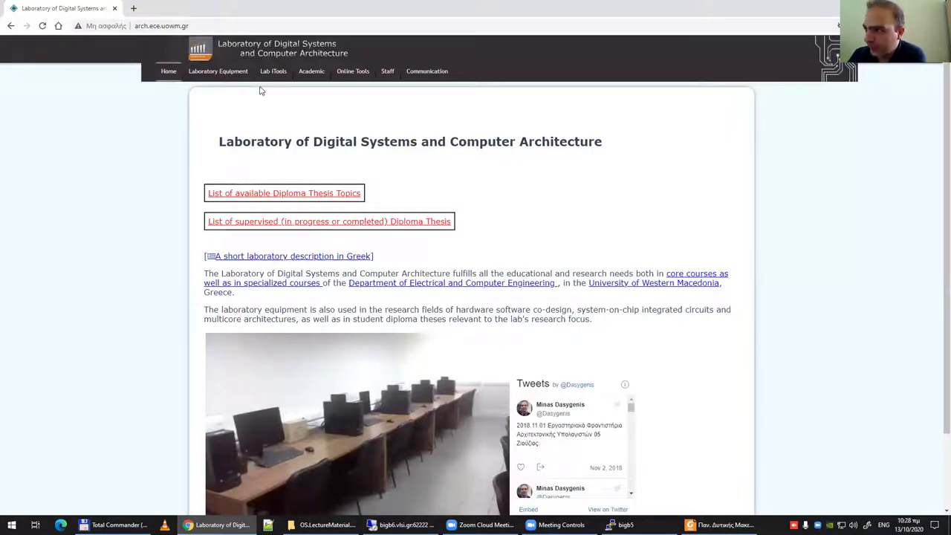
mouse_move(273, 74)
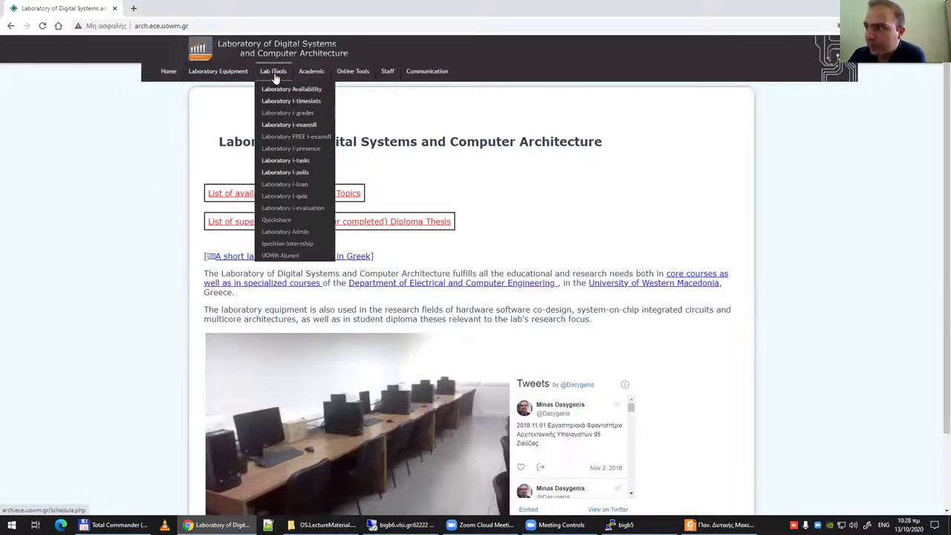
mouse_move(315, 76)
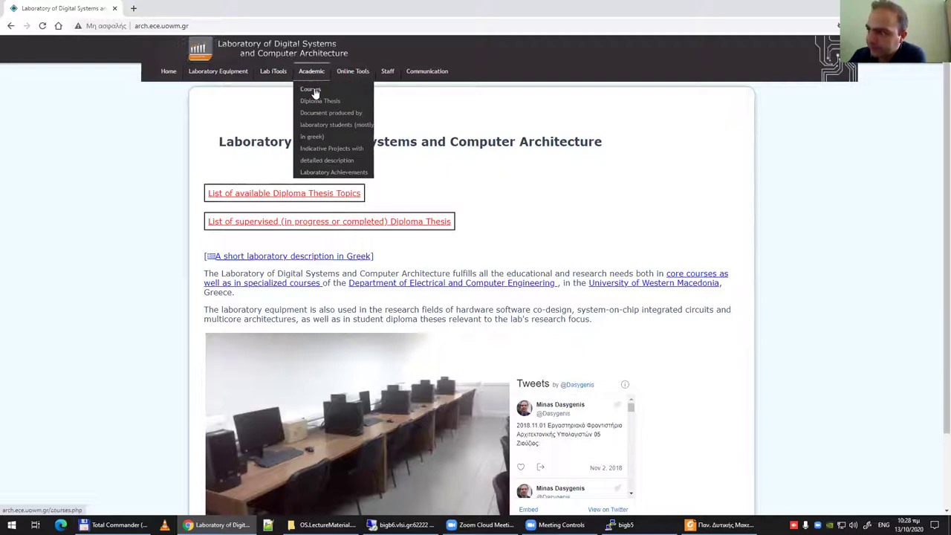
click(314, 91)
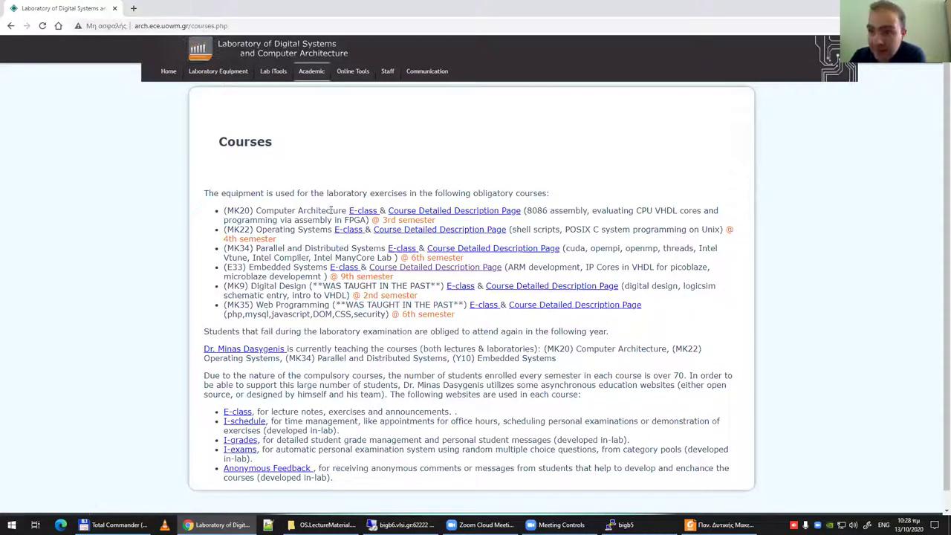
Highlight each course: Operating Systems, Parallel and Distributed Systems, Embedded Systems, Digital Design, Web Programming
drag(226, 210, 269, 314)
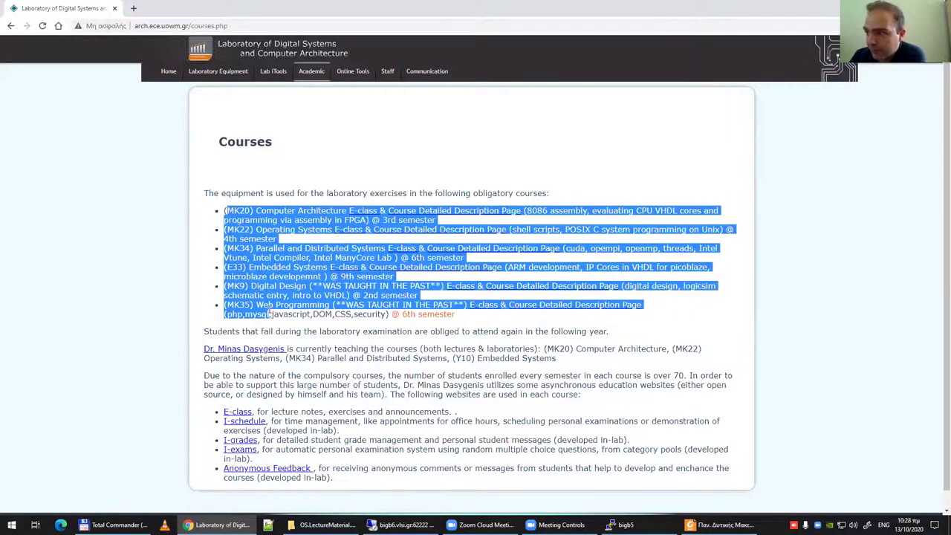
click(269, 313)
drag(257, 211, 323, 212)
drag(251, 229, 331, 231)
click(327, 233)
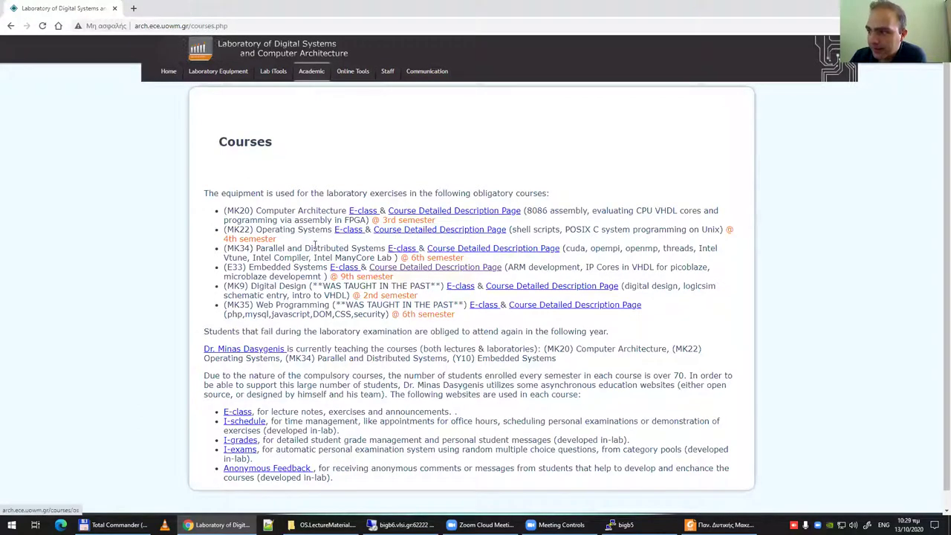
drag(259, 248, 322, 249)
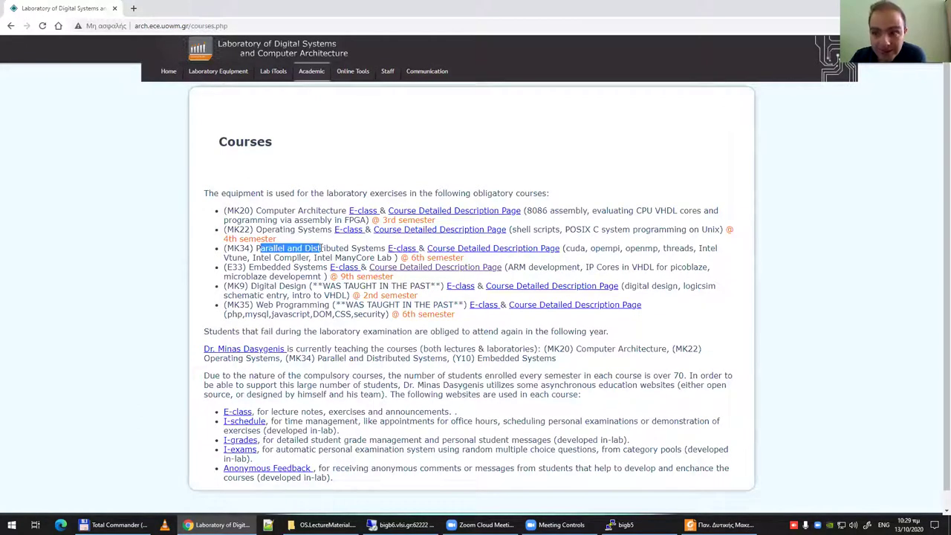
click(321, 249)
drag(257, 249, 361, 250)
drag(252, 266, 324, 267)
drag(251, 285, 309, 288)
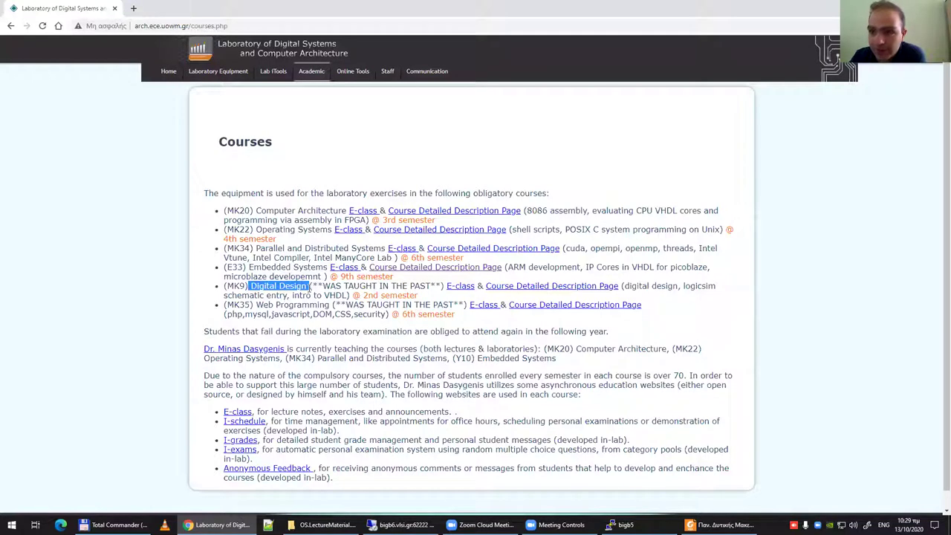
drag(251, 305, 310, 304)
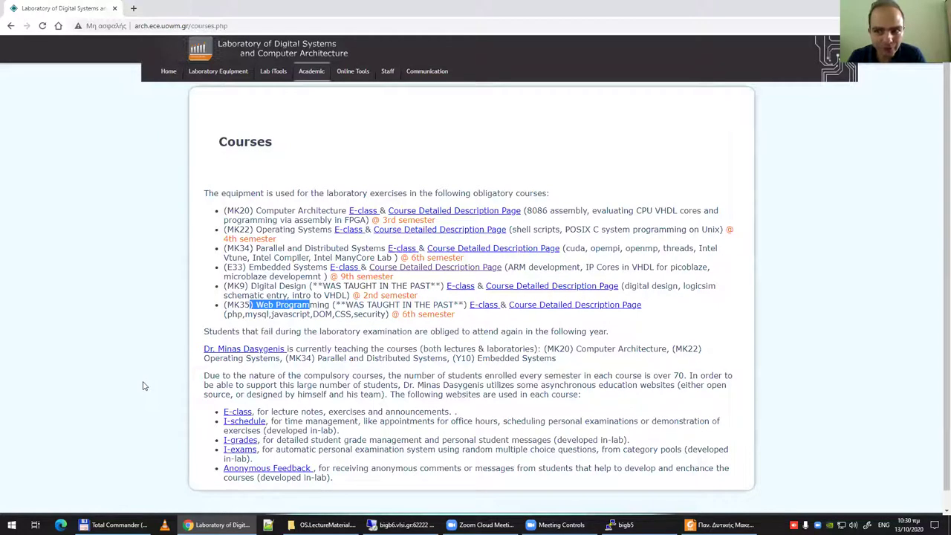
click(152, 335)
scroll(153, 335, down, 1)
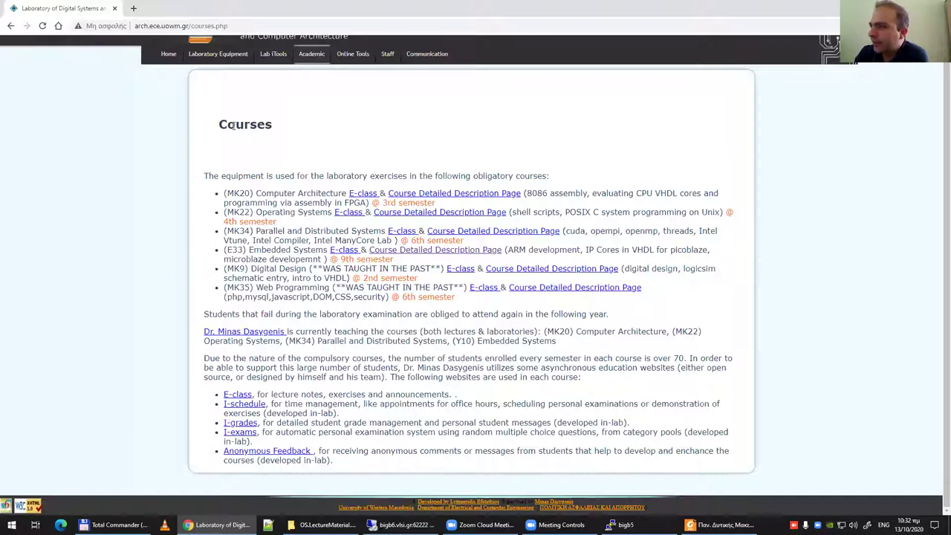
scroll(235, 128, up, 1)
Open Proposed Thesis and scroll through the 2021, 2020 and 2019 diploma thesis topics
mouse_move(321, 81)
click(324, 104)
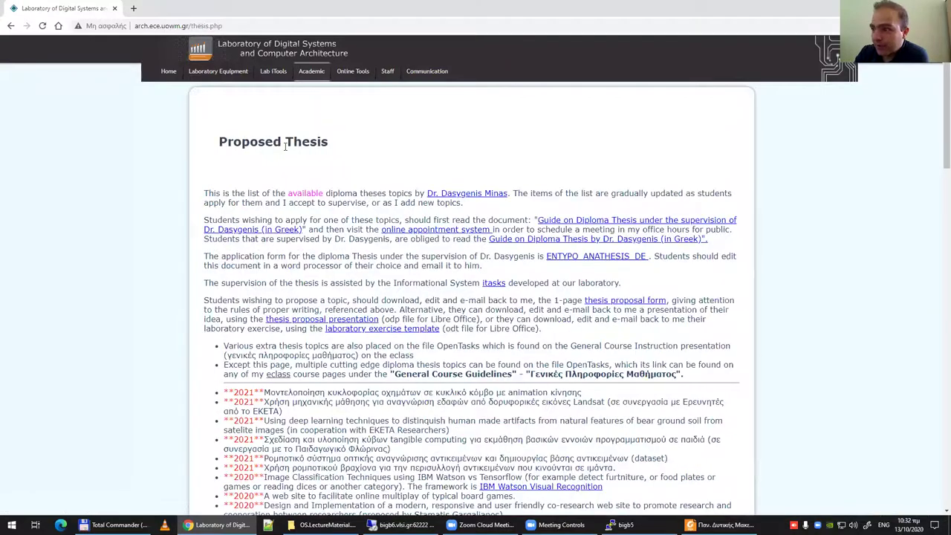
scroll(201, 315, down, 5)
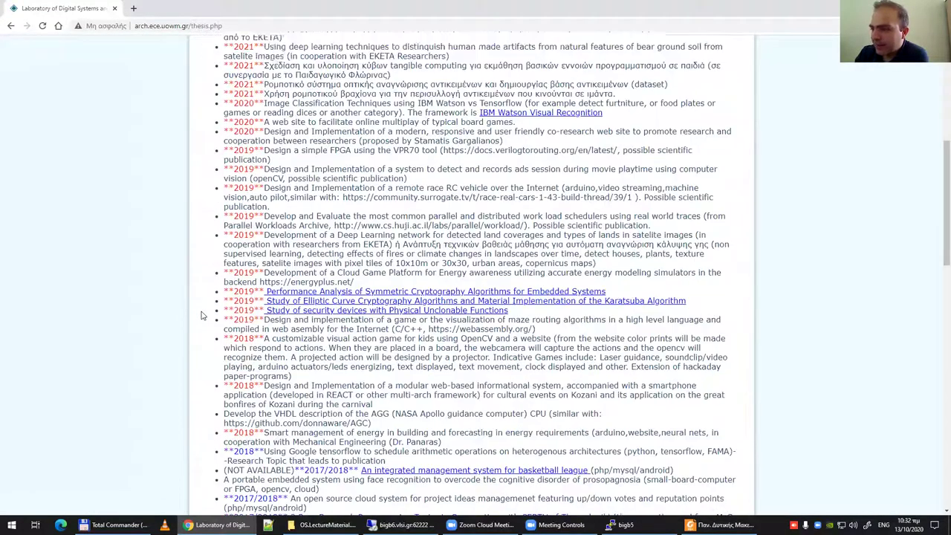
scroll(201, 314, down, 2)
scroll(206, 310, up, 6)
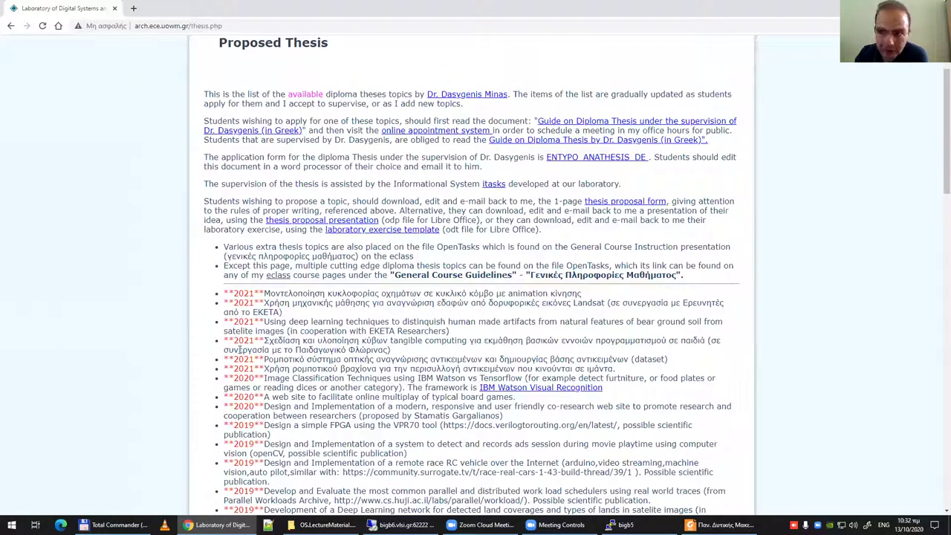
scroll(316, 345, up, 2)
scroll(248, 353, down, 1)
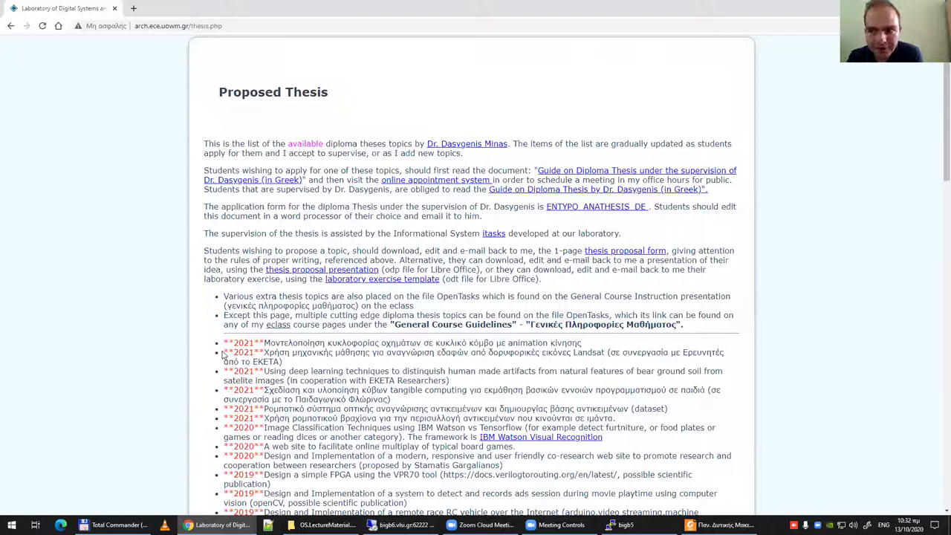
scroll(187, 341, up, 1)
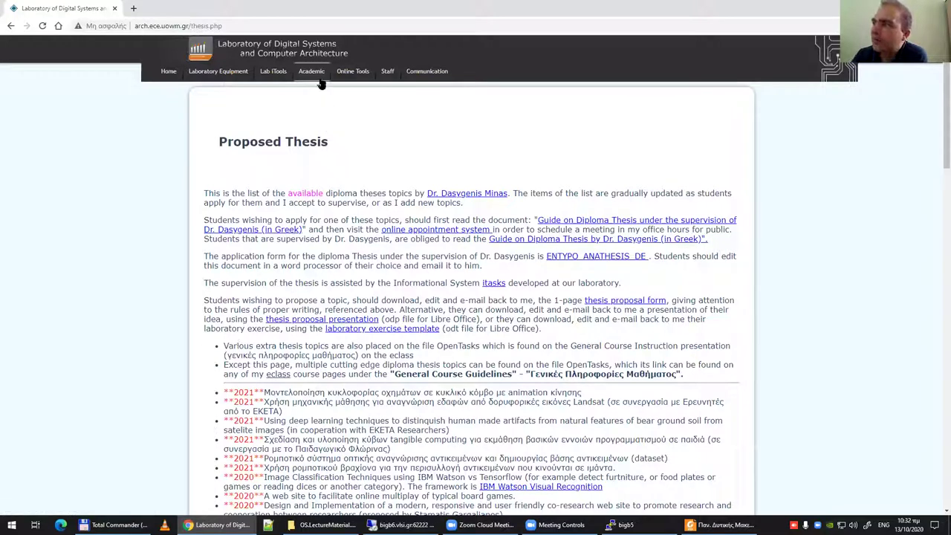
mouse_move(315, 76)
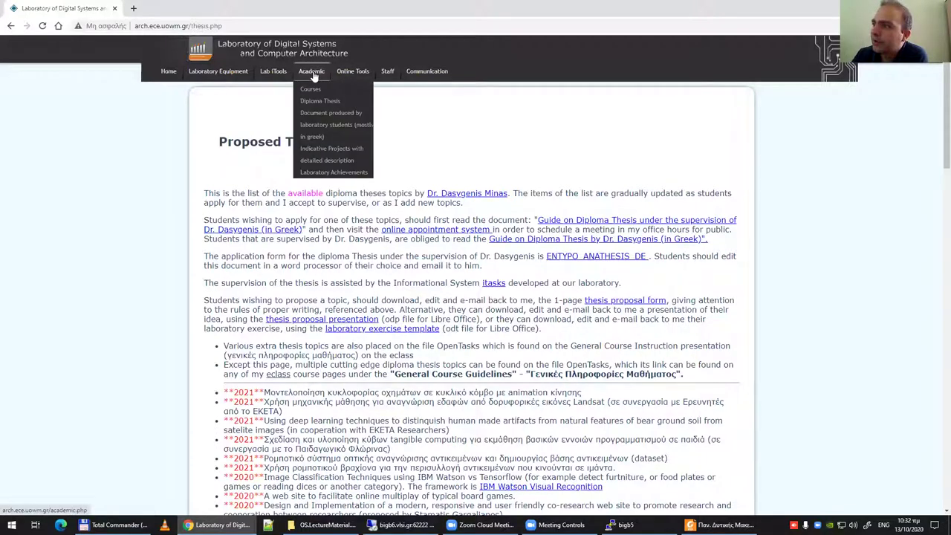
Open the Documents produced by laboratory students page and scroll down through its documents
click(324, 119)
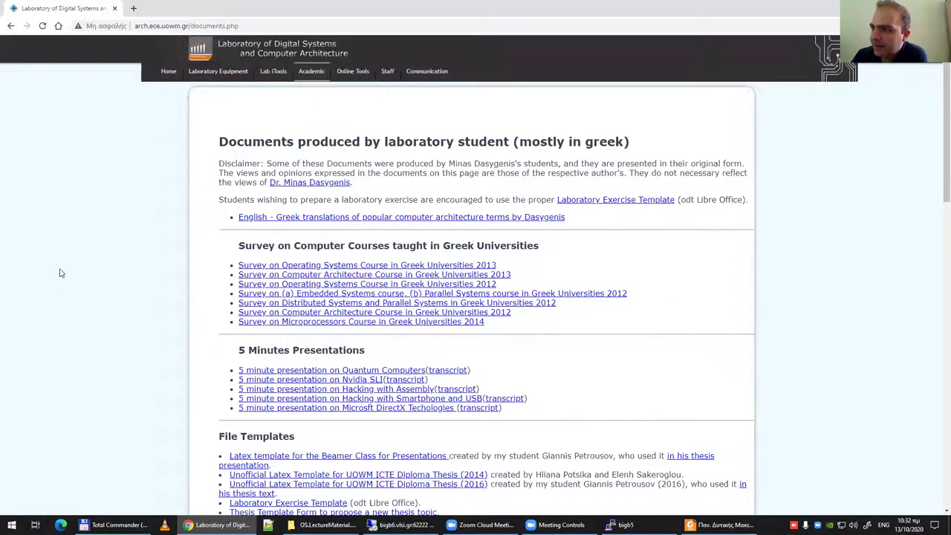
scroll(176, 279, down, 1)
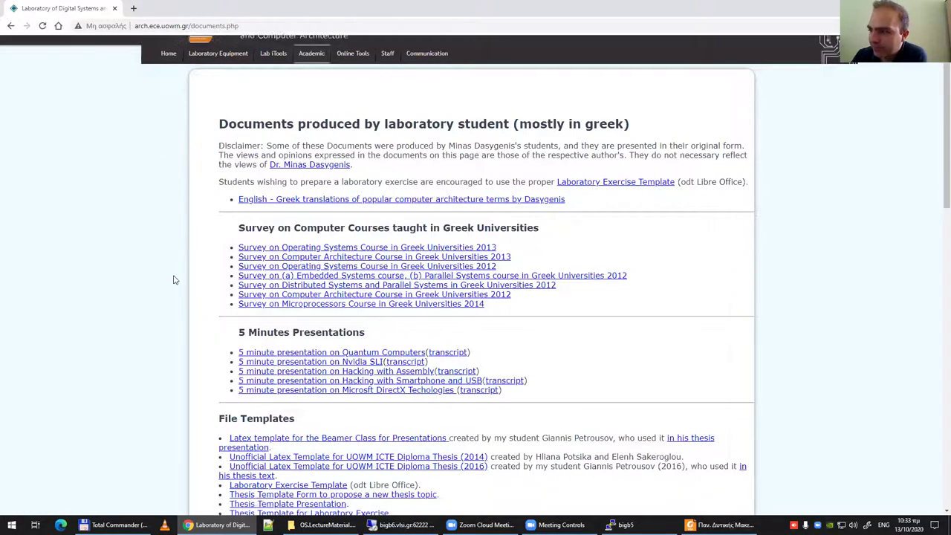
scroll(174, 280, down, 4)
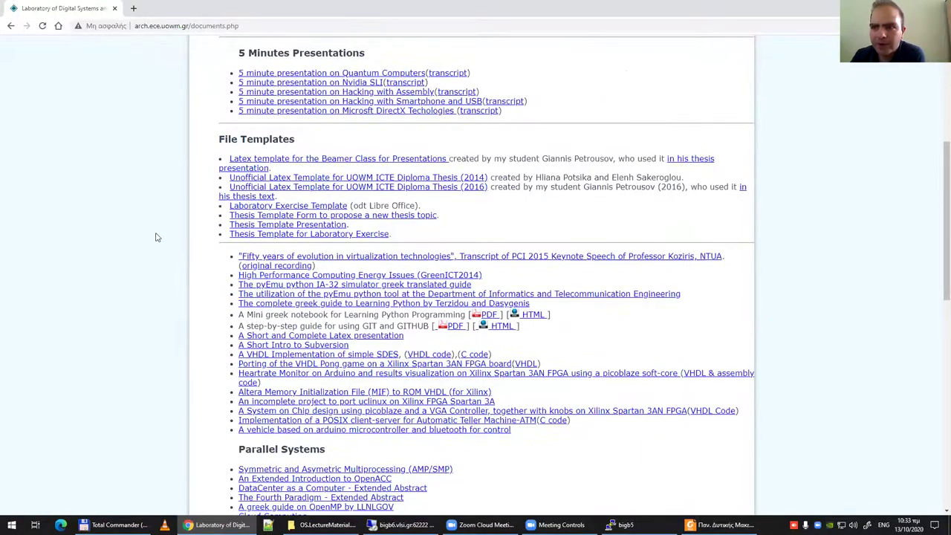
scroll(179, 284, down, 1)
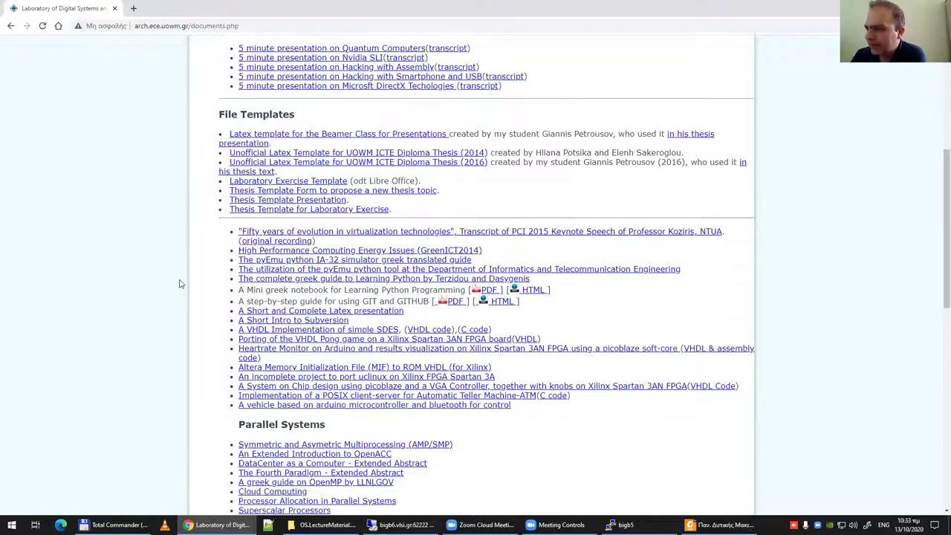
scroll(179, 284, down, 5)
Highlight the Operating Systems material, clear the selection, and scroll through the rest of the list
drag(238, 206, 371, 216)
click(372, 207)
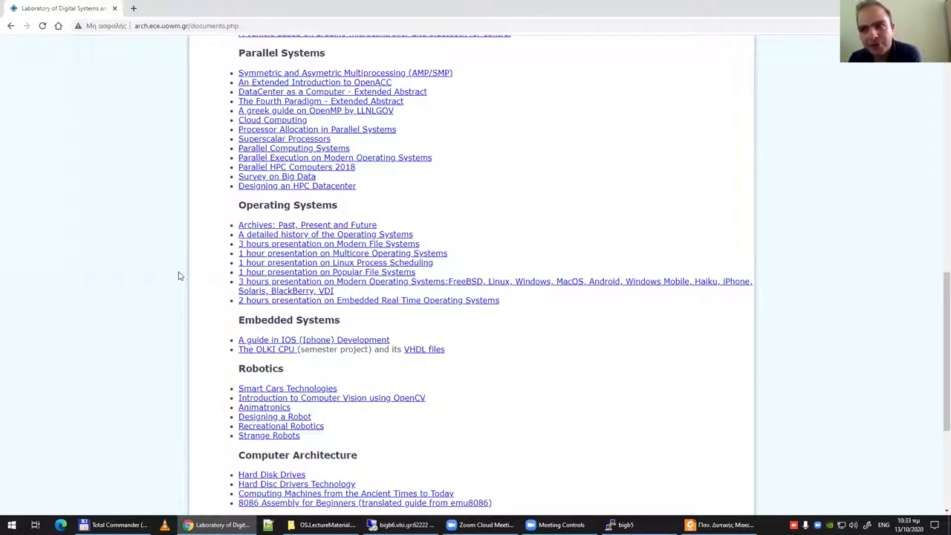
scroll(225, 304, down, 1)
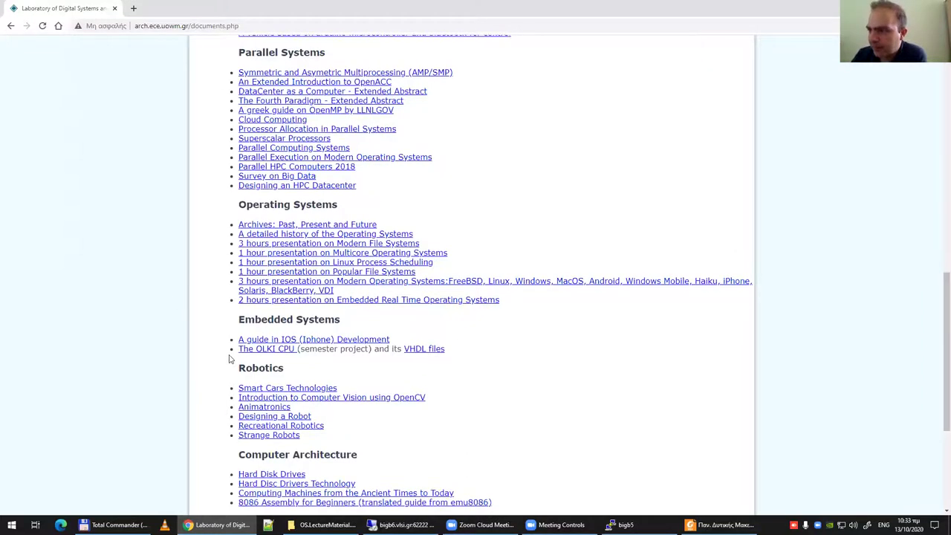
scroll(223, 360, down, 3)
scroll(206, 361, up, 4)
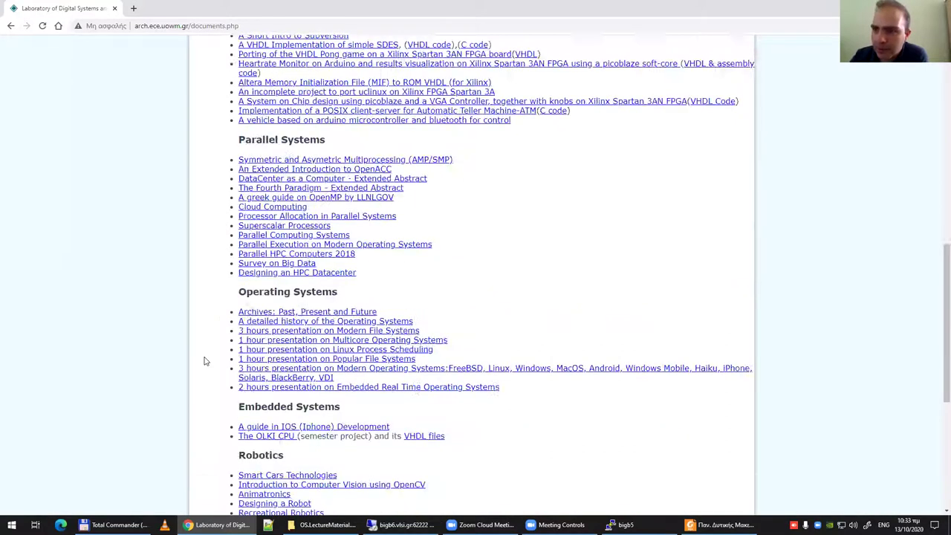
scroll(205, 362, up, 10)
Load projects.php via 'Indicative Projects with detailed description' in the Academic menu
mouse_move(311, 72)
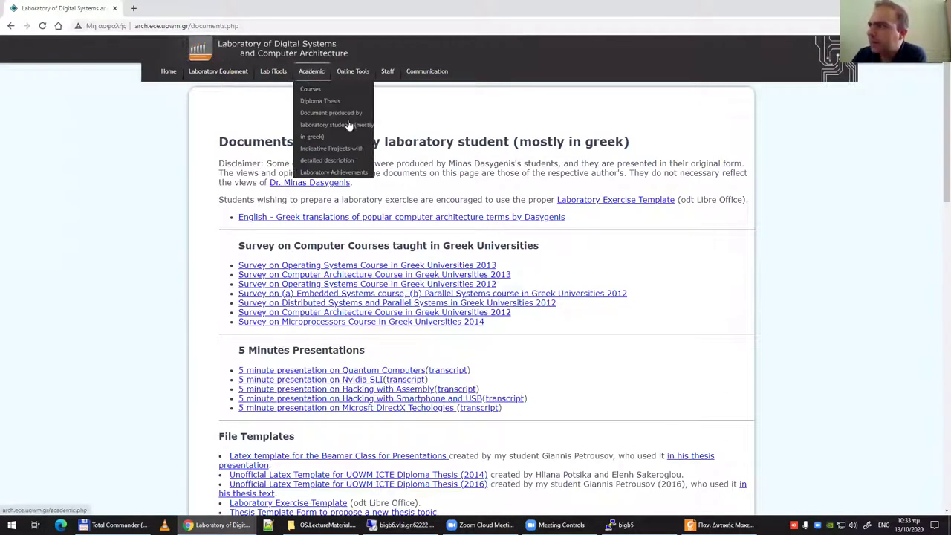
click(357, 152)
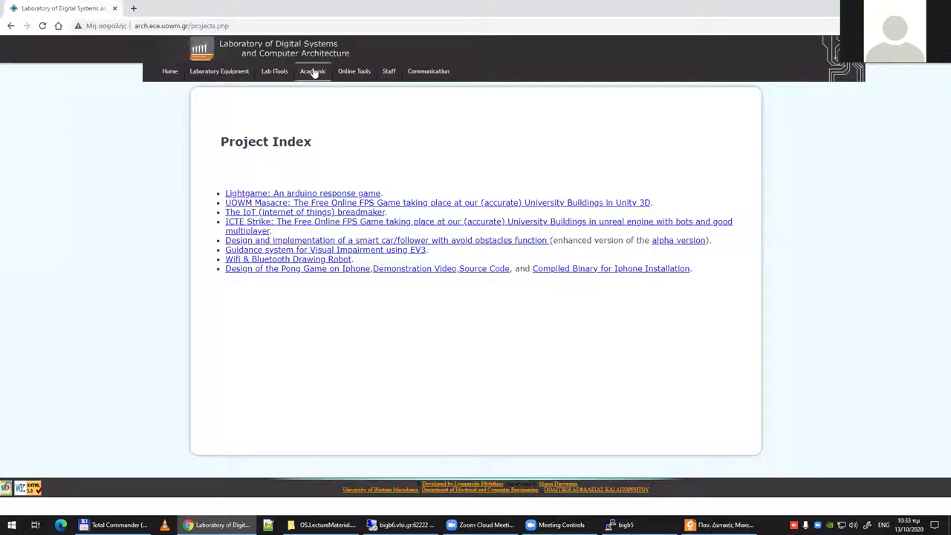
Return to Proposed Thesis and review the 2021, 2020 and 2019 topics, ending back at the top
mouse_move(312, 72)
click(320, 105)
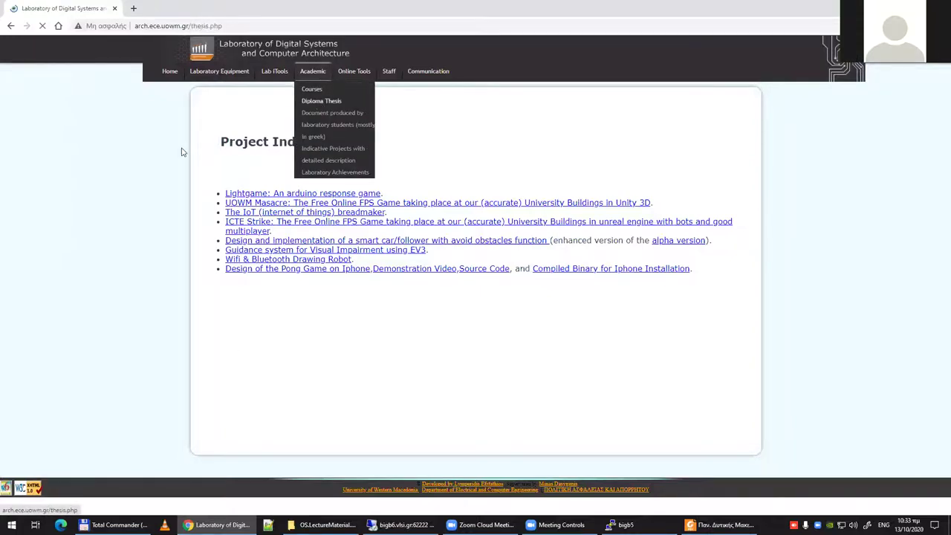
scroll(113, 216, down, 4)
scroll(113, 217, down, 10)
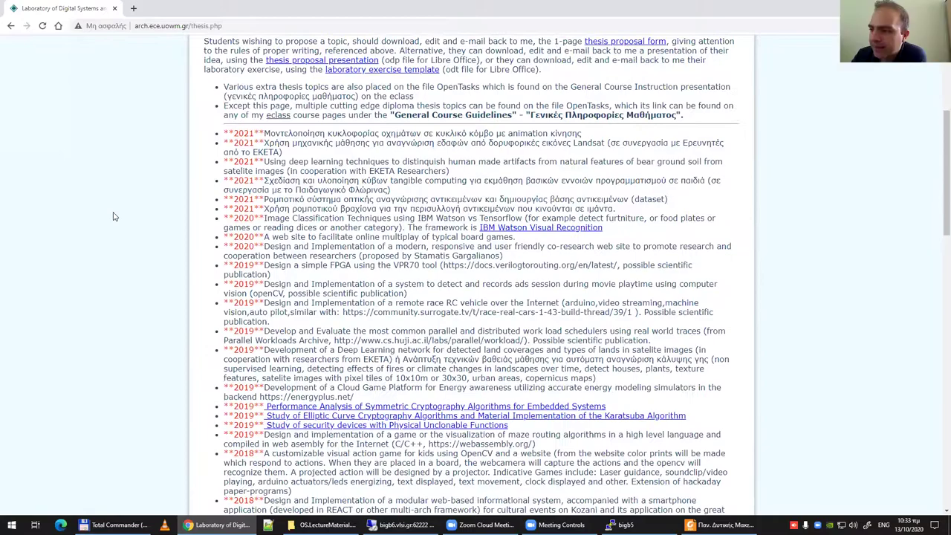
scroll(113, 216, up, 10)
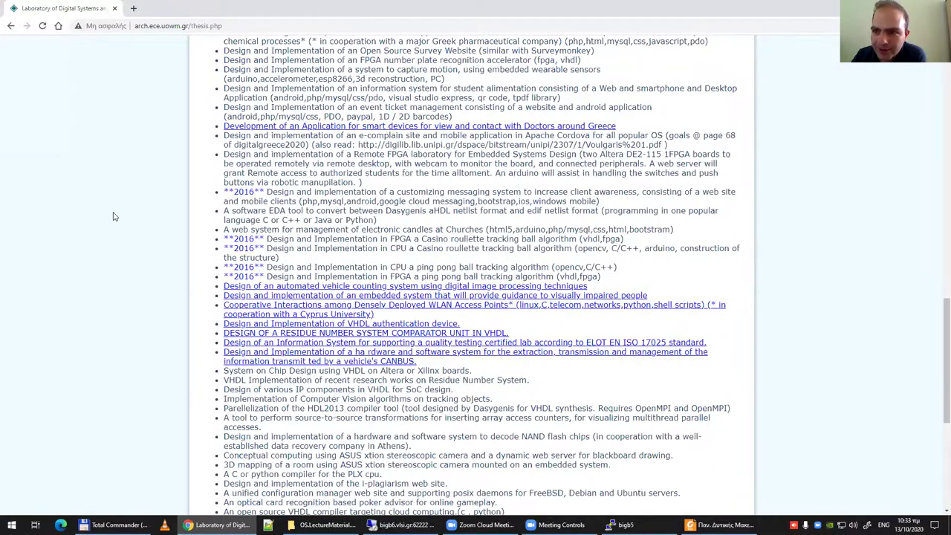
scroll(113, 217, up, 4)
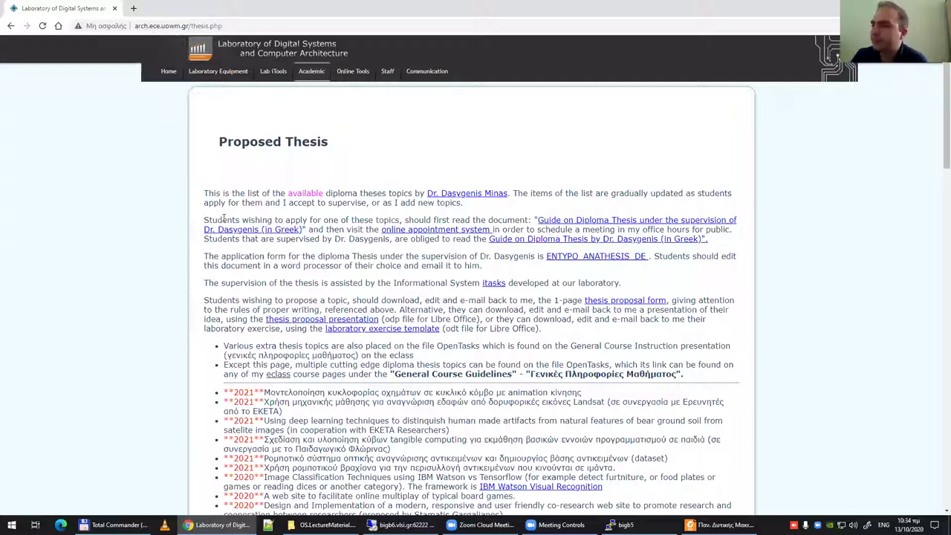
scroll(154, 223, down, 1)
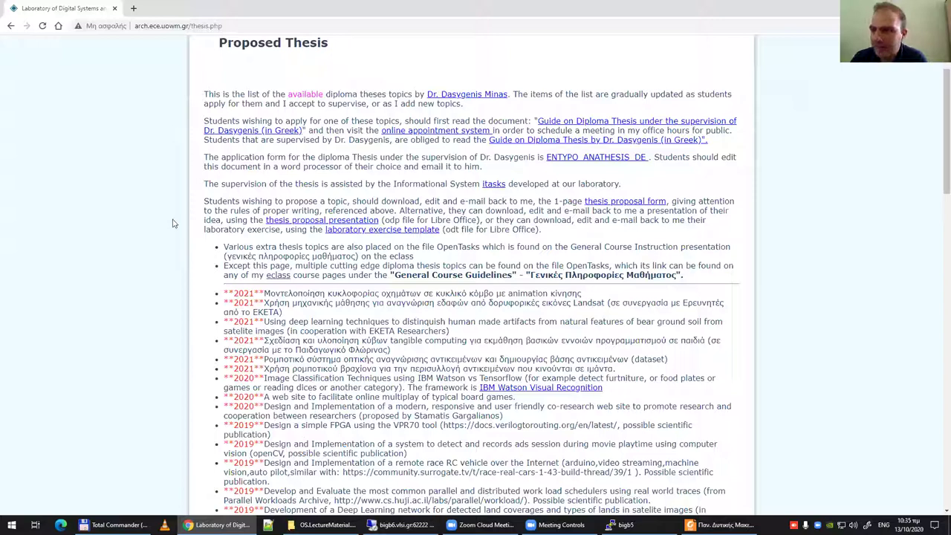
scroll(148, 219, up, 2)
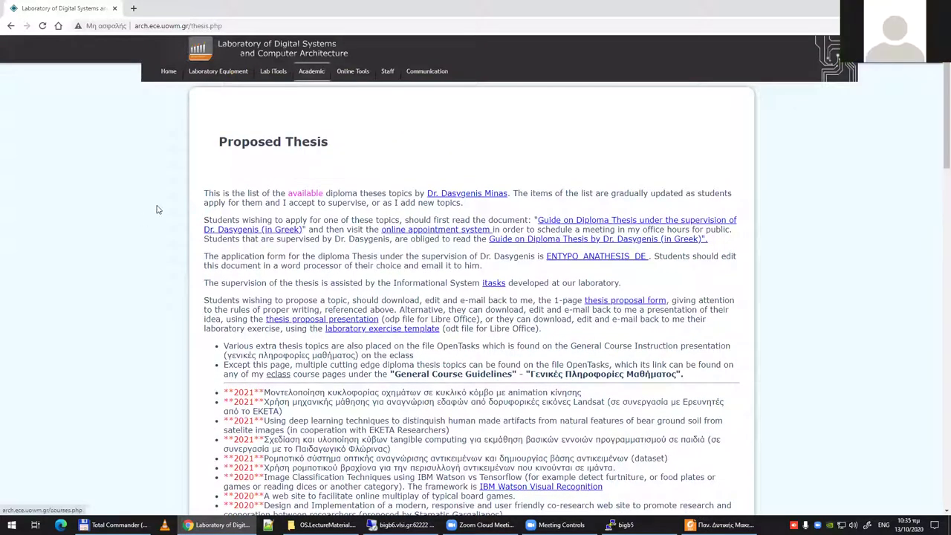
mouse_move(303, 89)
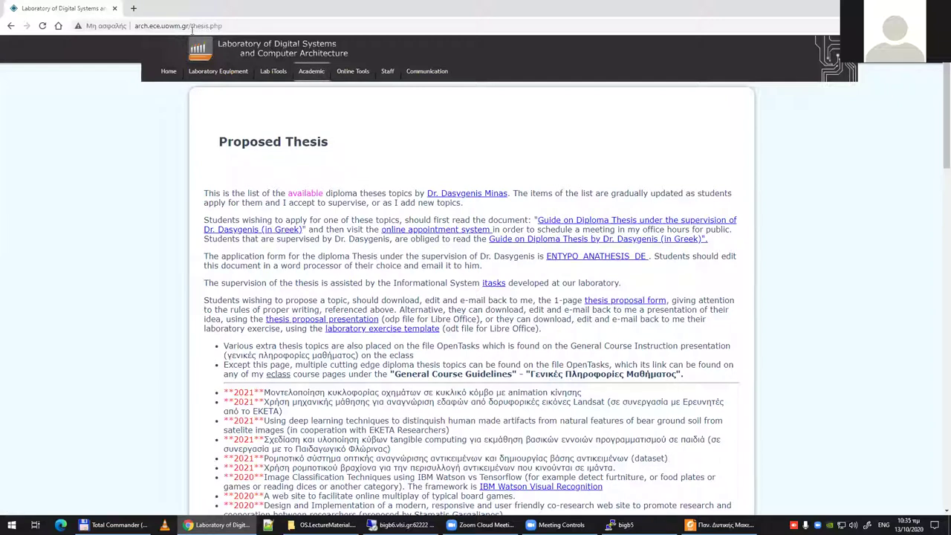